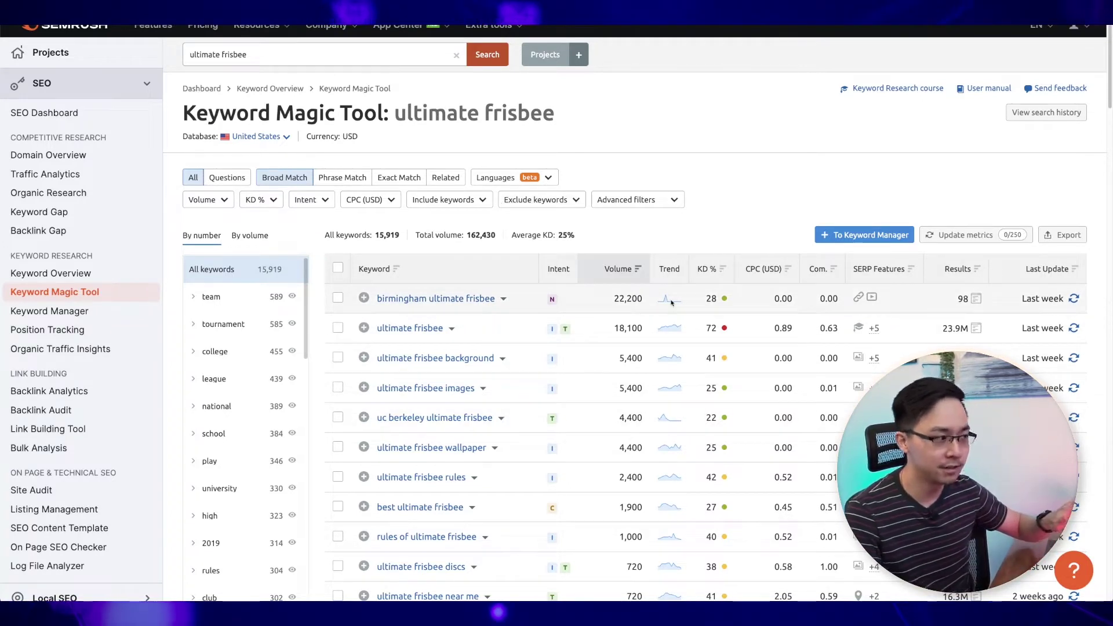
- Filter the ultimate frisbee keywords to a maximum keyword difficulty of 30 and check the number of keywords left
{"action": "left_click", "coordinate": [255, 201]}
{"action": "left_click", "coordinate": [327, 349]}
{"action": "type", "text": "30"}
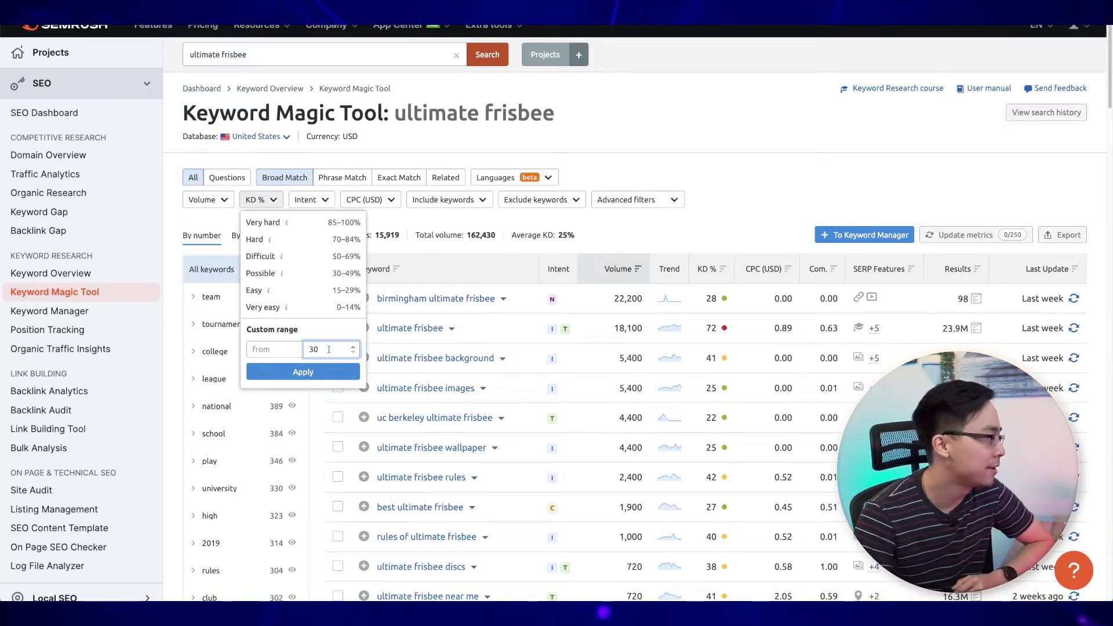
{"action": "left_click", "coordinate": [321, 373]}
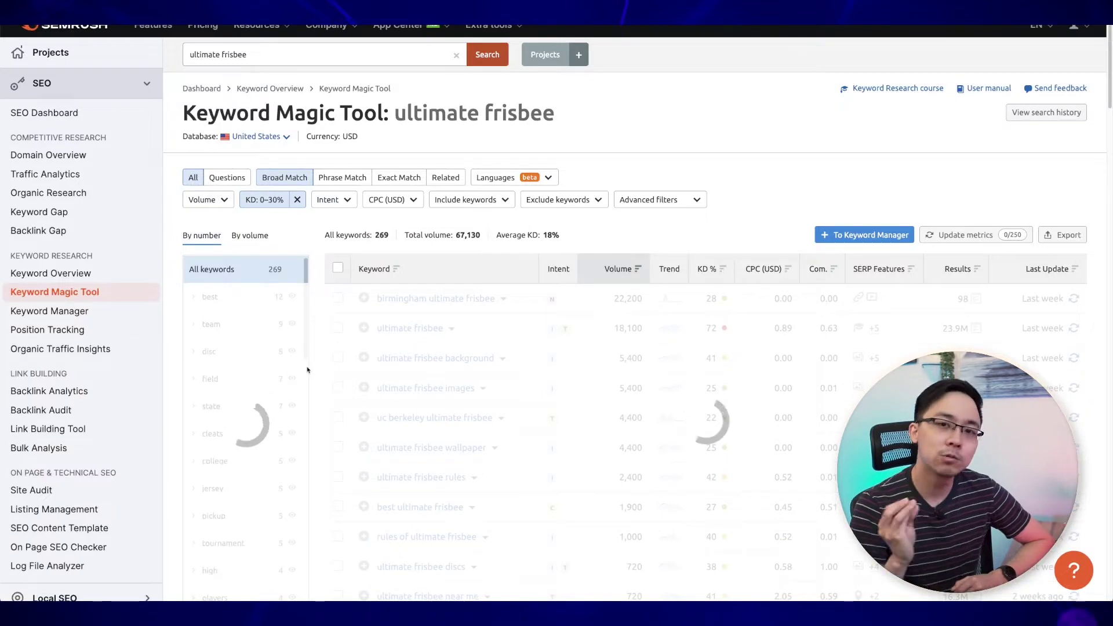
{"action": "scroll", "coordinate": [307, 370], "scroll_direction": "up", "scroll_amount": 1}
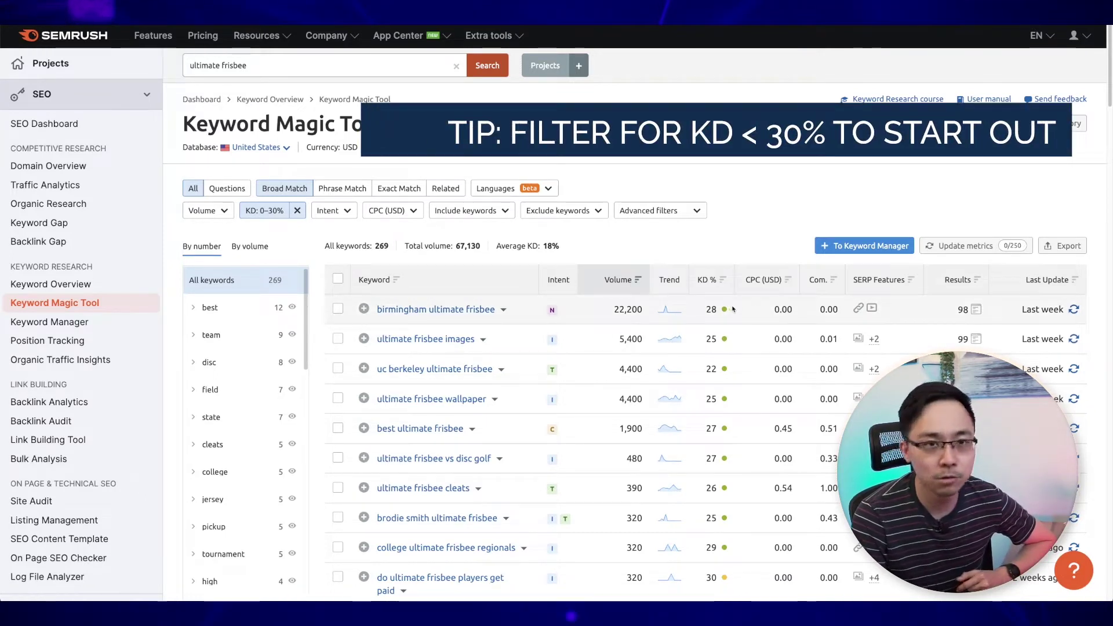
{"action": "double_click", "coordinate": [381, 247]}
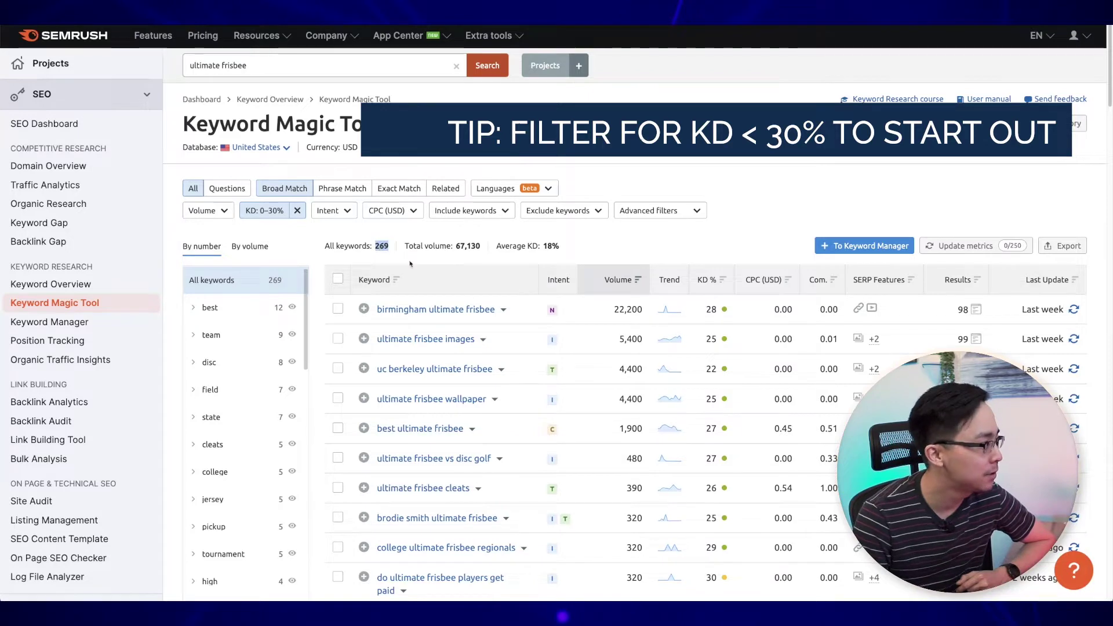
- Clear the keyword difficulty filter to compare the keyword totals, and reapply it with a maximum of 30
{"action": "left_click", "coordinate": [298, 211]}
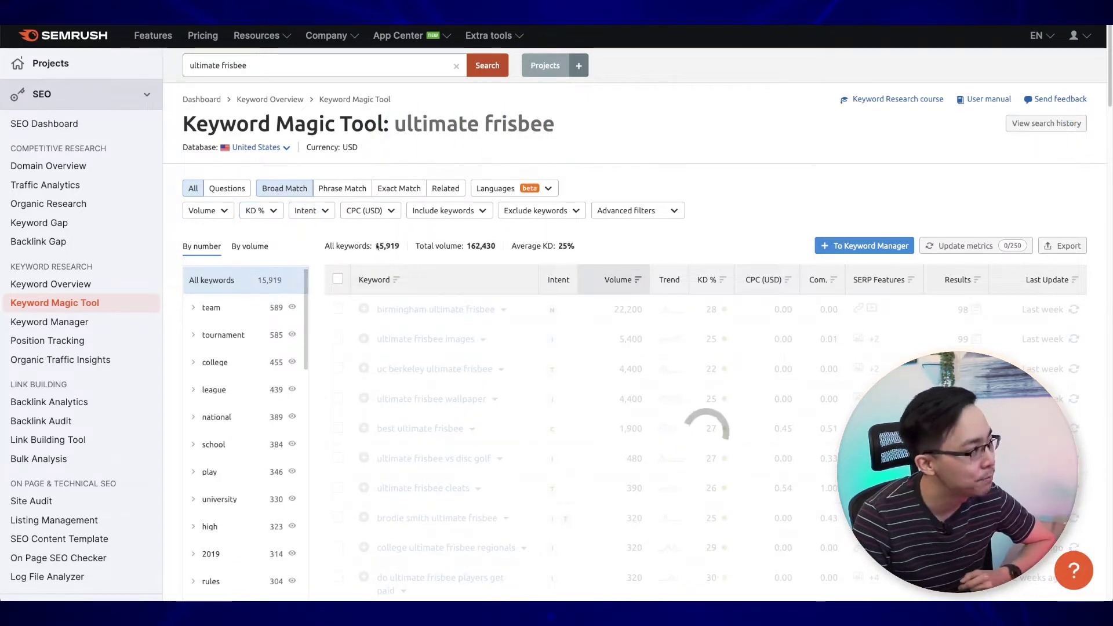
{"action": "left_click", "coordinate": [261, 211]}
{"action": "left_click", "coordinate": [273, 211]}
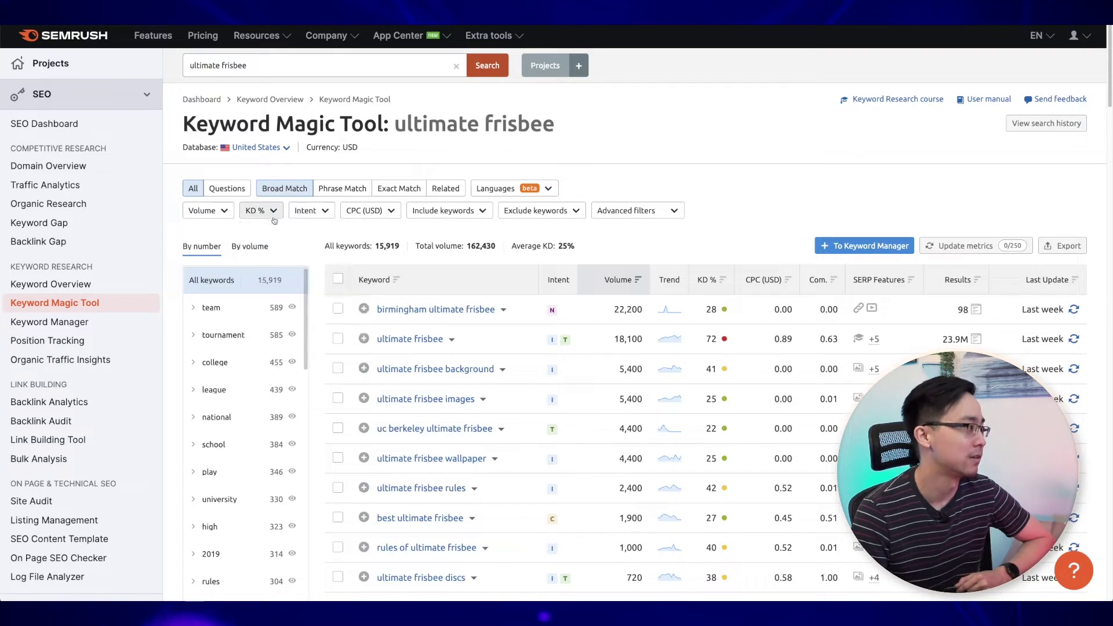
{"action": "left_click", "coordinate": [269, 212]}
{"action": "left_click", "coordinate": [329, 357]}
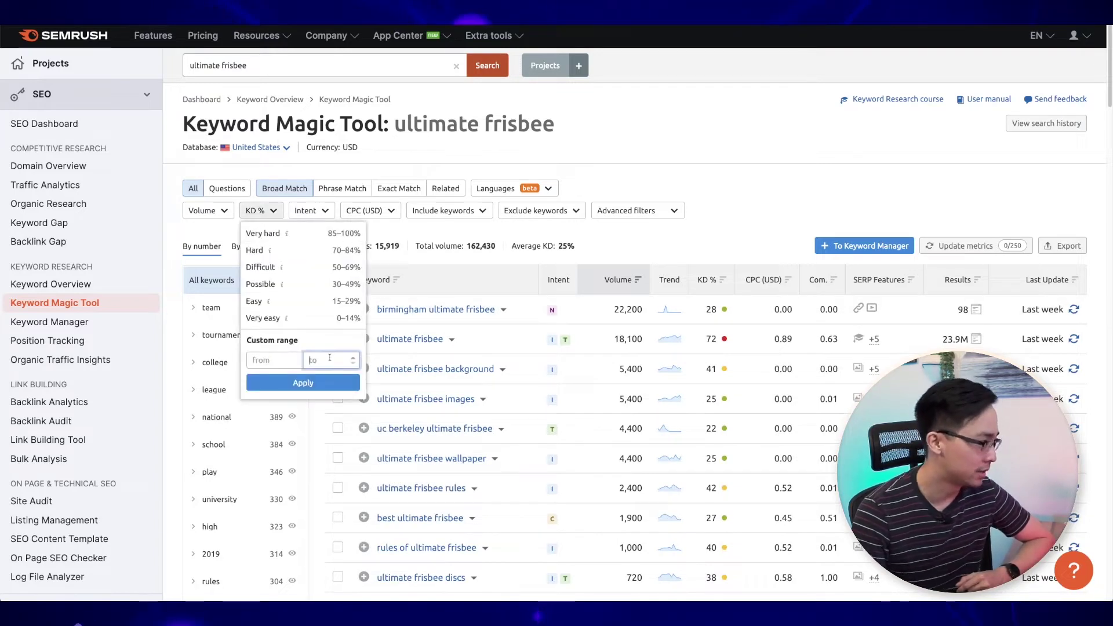
{"action": "type", "text": "30"}
{"action": "left_click", "coordinate": [303, 383]}
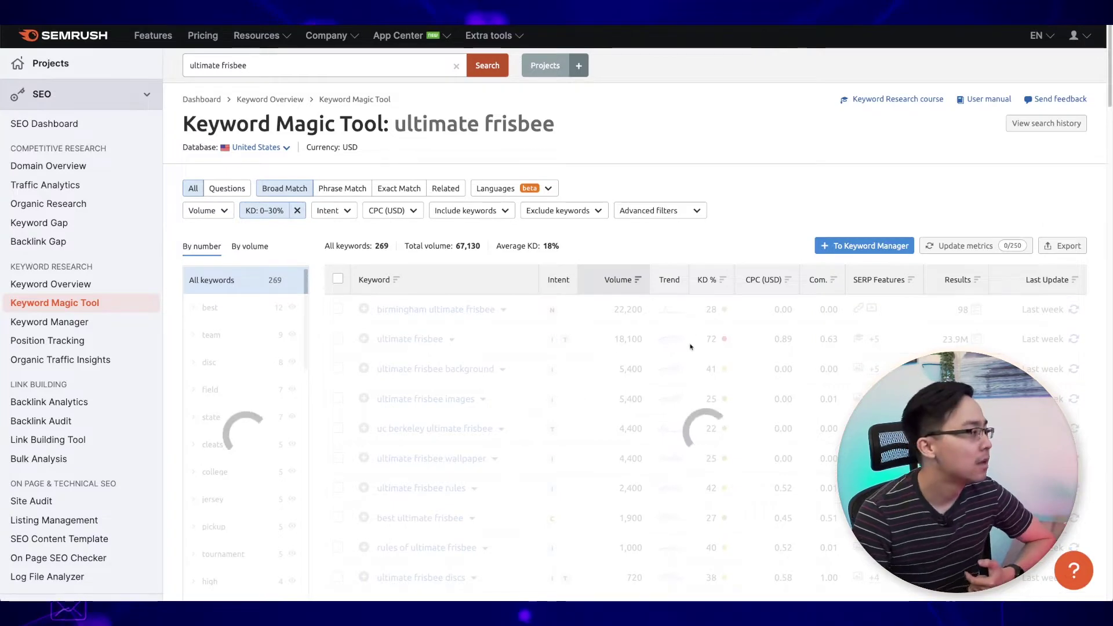
- Examine the search intent of the filtered keywords, including "ultimate frisbee wallpaper" and "best ultimate frisbee"
{"action": "scroll", "coordinate": [609, 313], "scroll_direction": "down", "scroll_amount": 2}
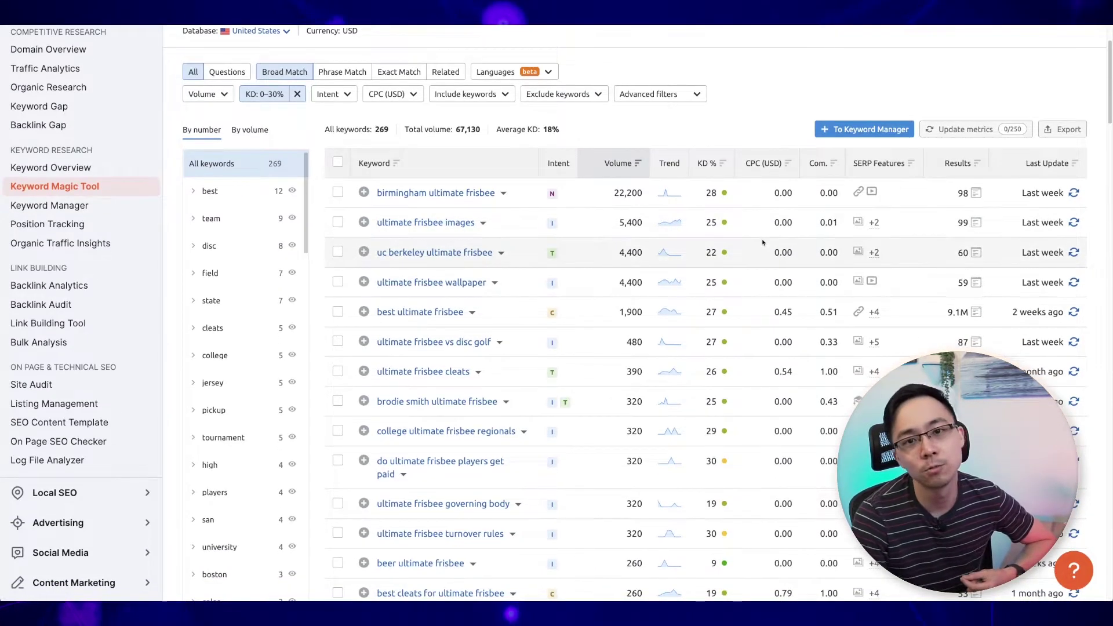
{"action": "scroll", "coordinate": [763, 243], "scroll_direction": "down", "scroll_amount": 1}
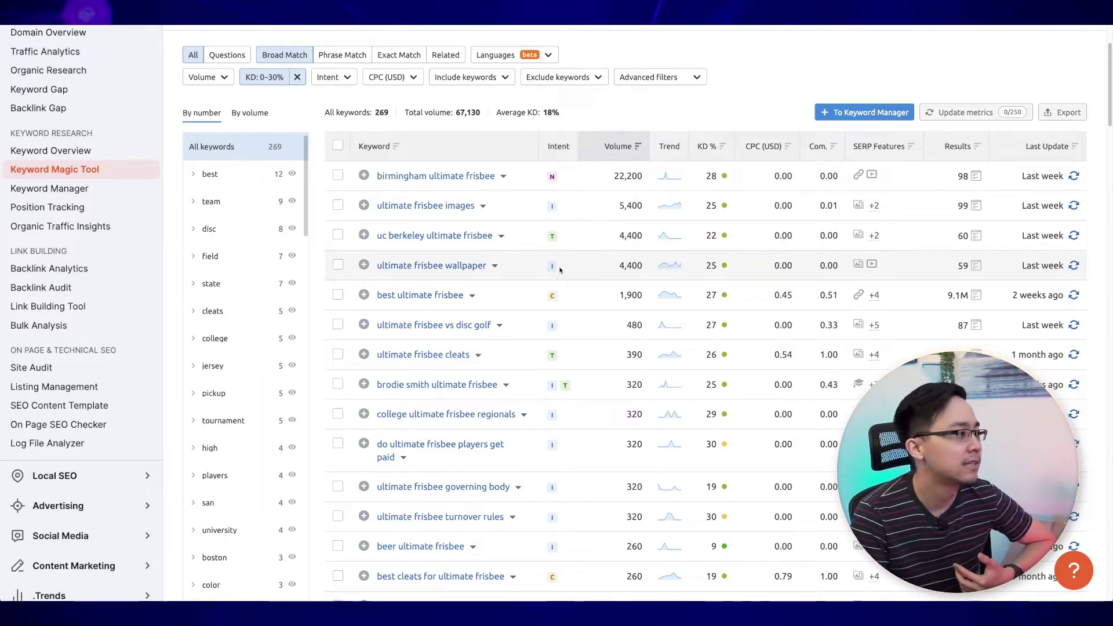
{"action": "mouse_move", "coordinate": [554, 268]}
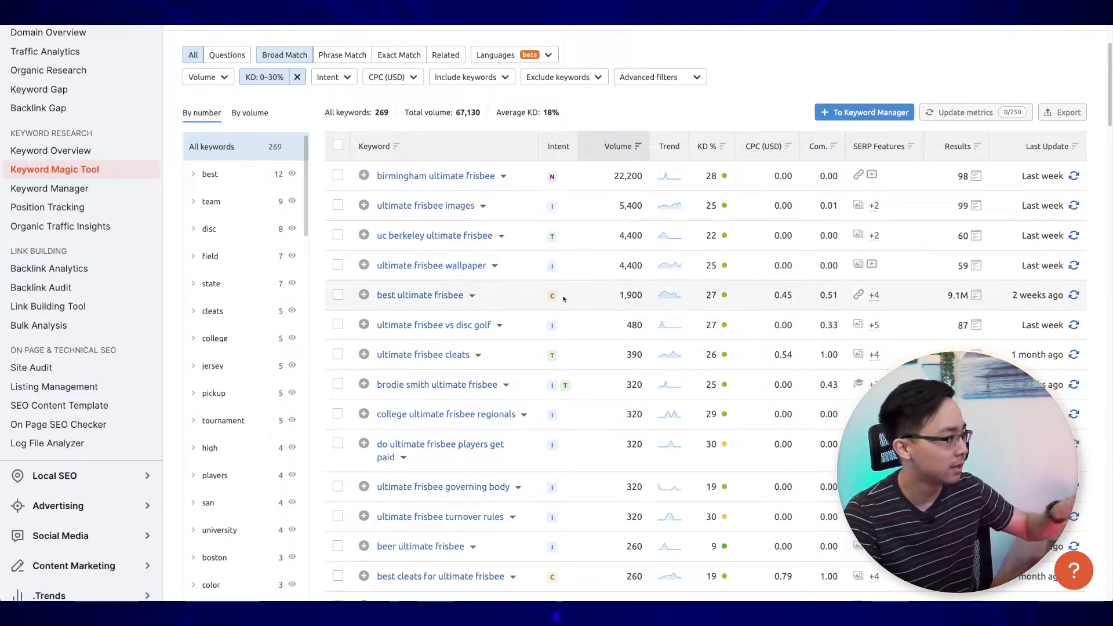
{"action": "mouse_move", "coordinate": [554, 300]}
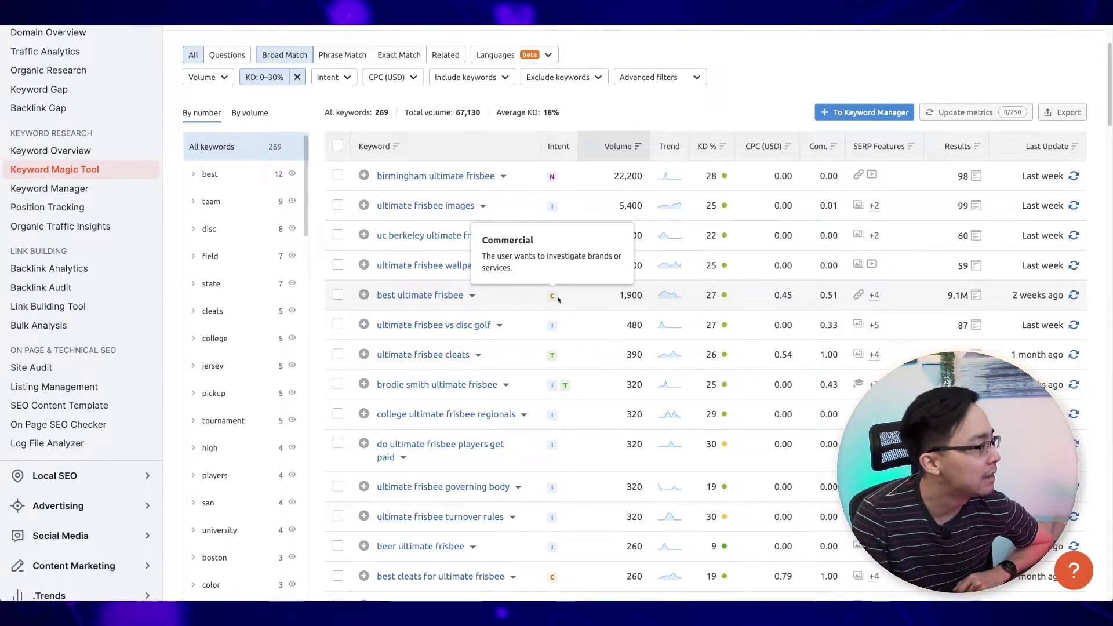
{"action": "scroll", "coordinate": [552, 411], "scroll_direction": "down", "scroll_amount": 1}
{"action": "mouse_move", "coordinate": [554, 435]}
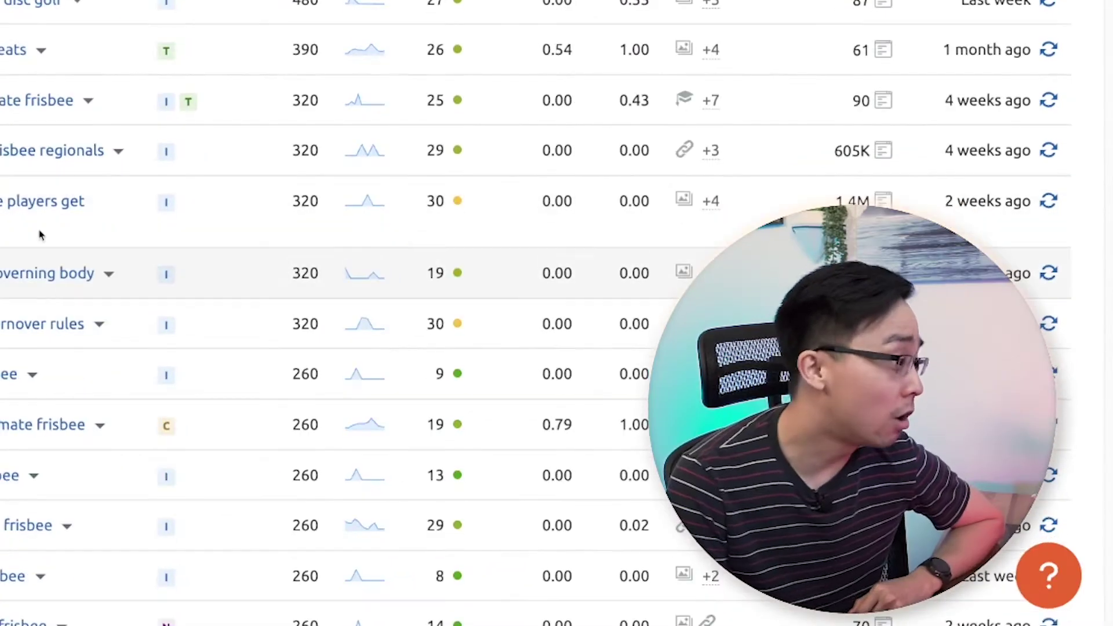
{"action": "scroll", "coordinate": [38, 169], "scroll_direction": "up", "scroll_amount": 5}
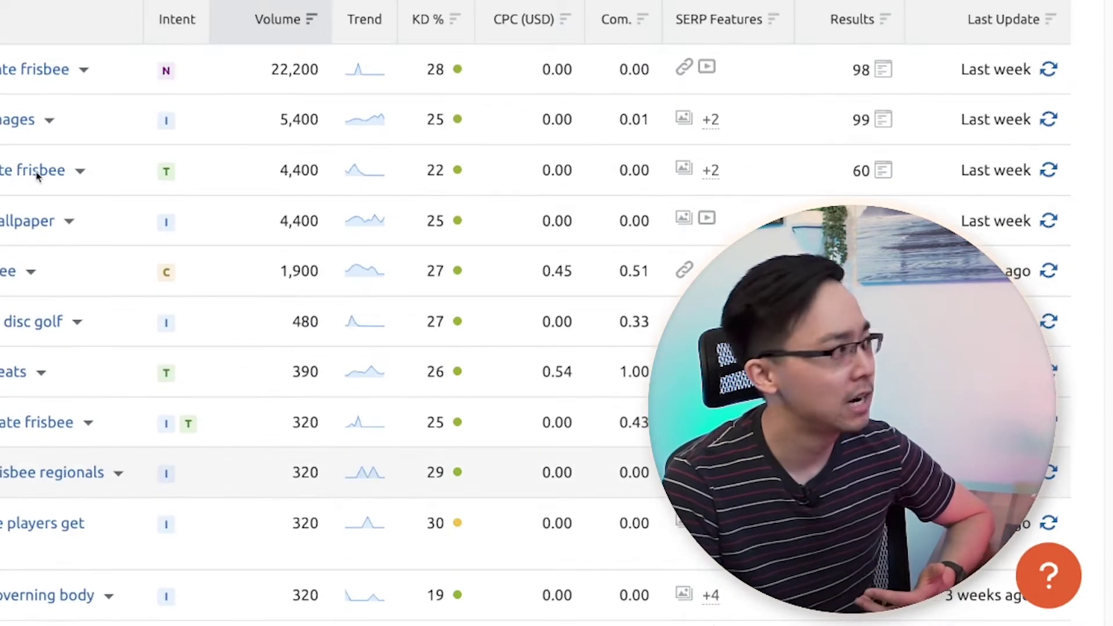
- Limit the keyword list to questions and select the keyword "do ultimate frisbee players get paid"
{"action": "scroll", "coordinate": [37, 170], "scroll_direction": "down", "scroll_amount": 1}
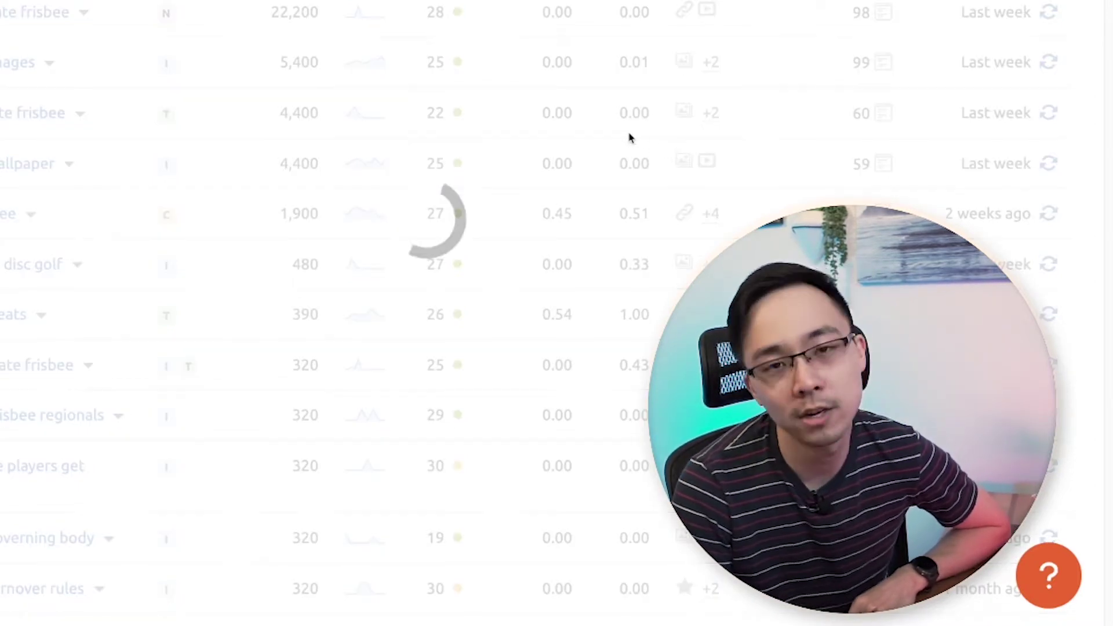
{"action": "scroll", "coordinate": [692, 360], "scroll_direction": "down", "scroll_amount": 1}
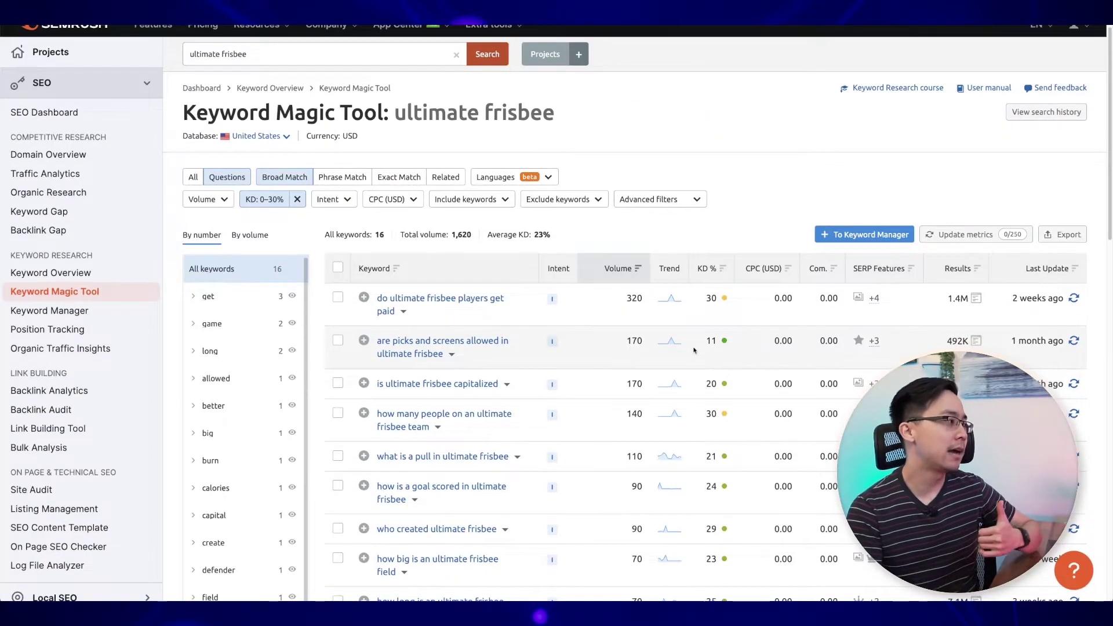
{"action": "scroll", "coordinate": [694, 350], "scroll_direction": "down", "scroll_amount": 2}
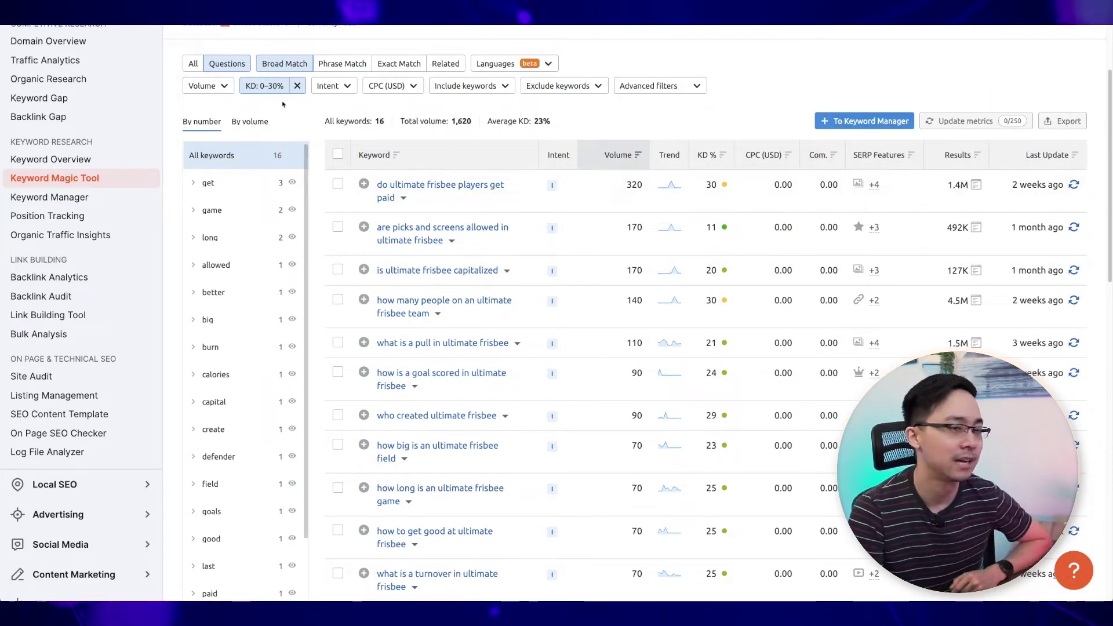
{"action": "scroll", "coordinate": [614, 190], "scroll_direction": "down", "scroll_amount": 1}
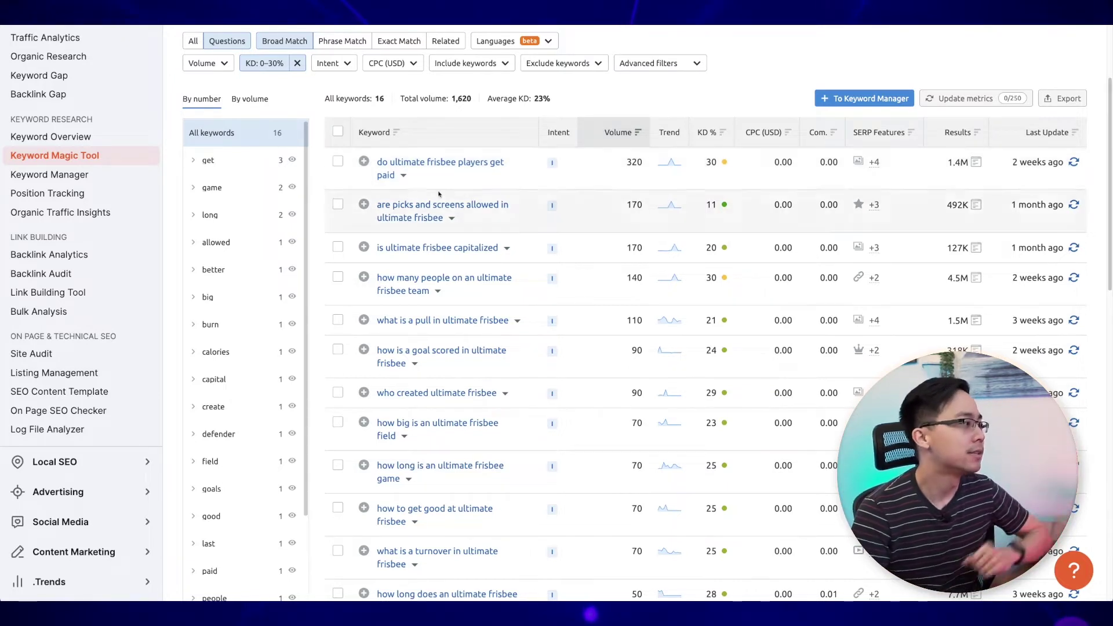
{"action": "left_click", "coordinate": [338, 161]}
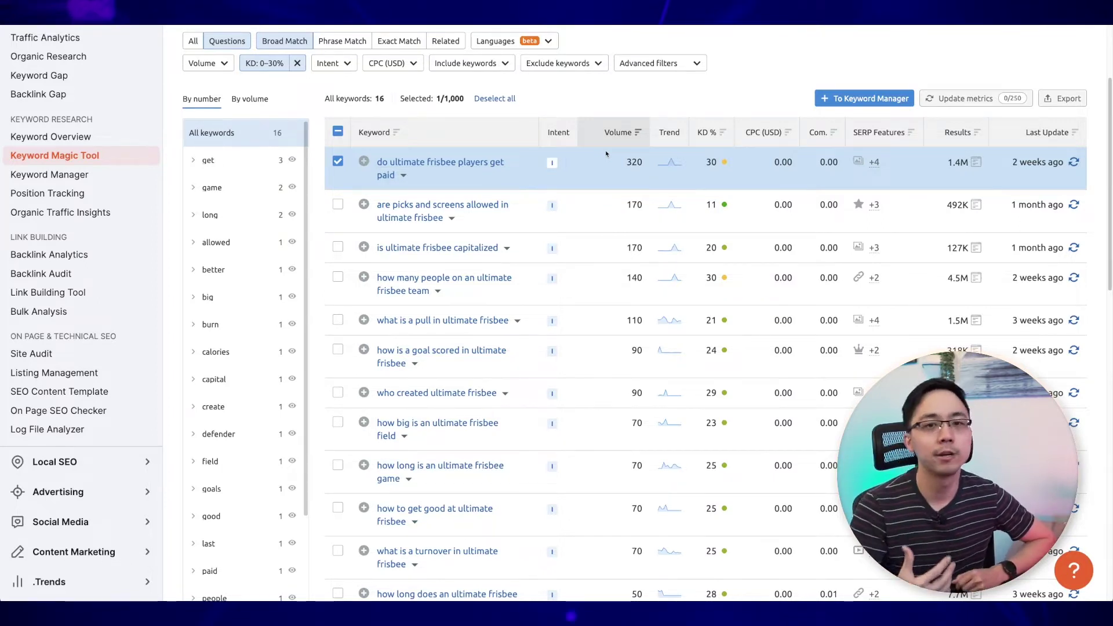
- Search Google for "do ultimate frisbee players get paid" and check the featured snippet and the number of results
{"action": "right_click", "coordinate": [465, 164]}
{"action": "left_click", "coordinate": [510, 239]}
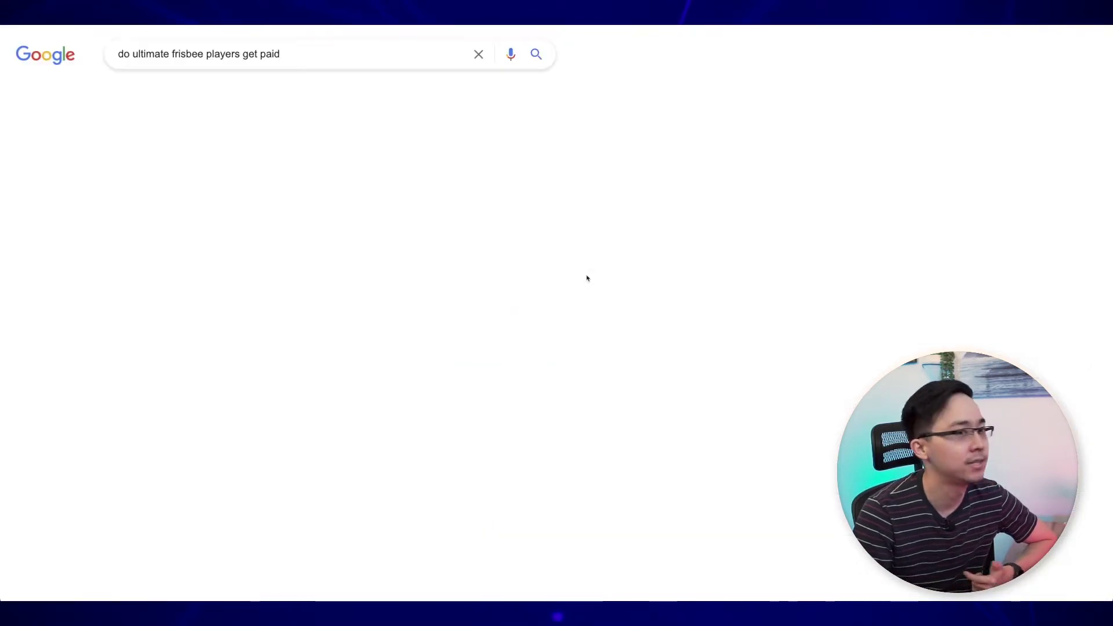
{"action": "scroll", "coordinate": [531, 294], "scroll_direction": "down", "scroll_amount": 1}
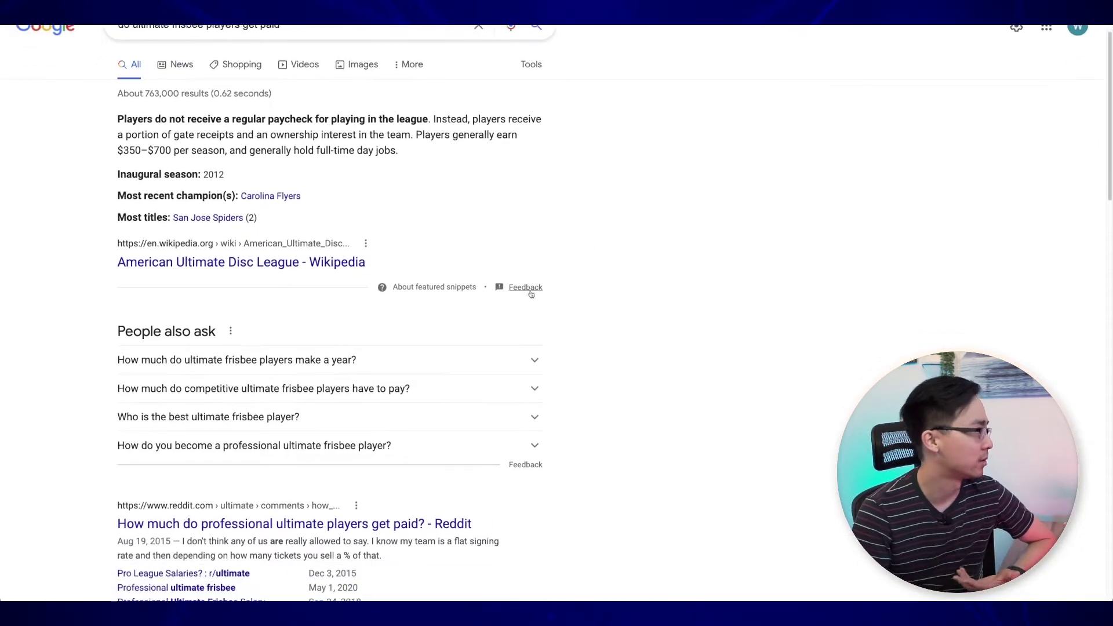
{"action": "scroll", "coordinate": [531, 294], "scroll_direction": "up", "scroll_amount": 1}
{"action": "double_click", "coordinate": [162, 123]}
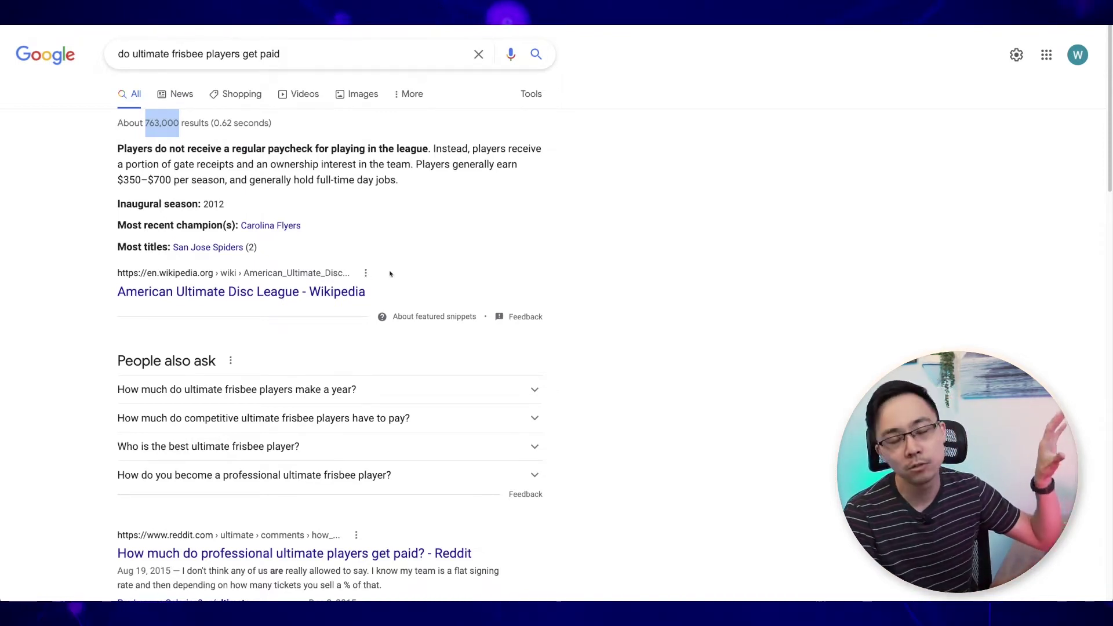
- Examine which sites rank for the player pay question, looking for forum pages such as Reddit and Quora
{"action": "scroll", "coordinate": [375, 246], "scroll_direction": "down", "scroll_amount": 5}
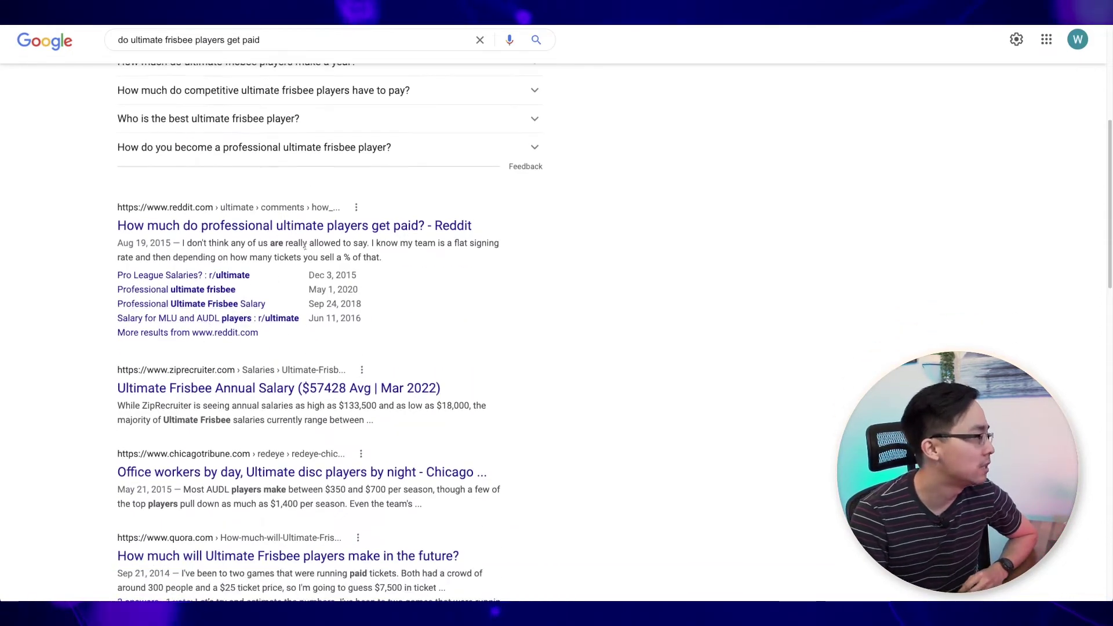
{"action": "scroll", "coordinate": [245, 215], "scroll_direction": "down", "scroll_amount": 1}
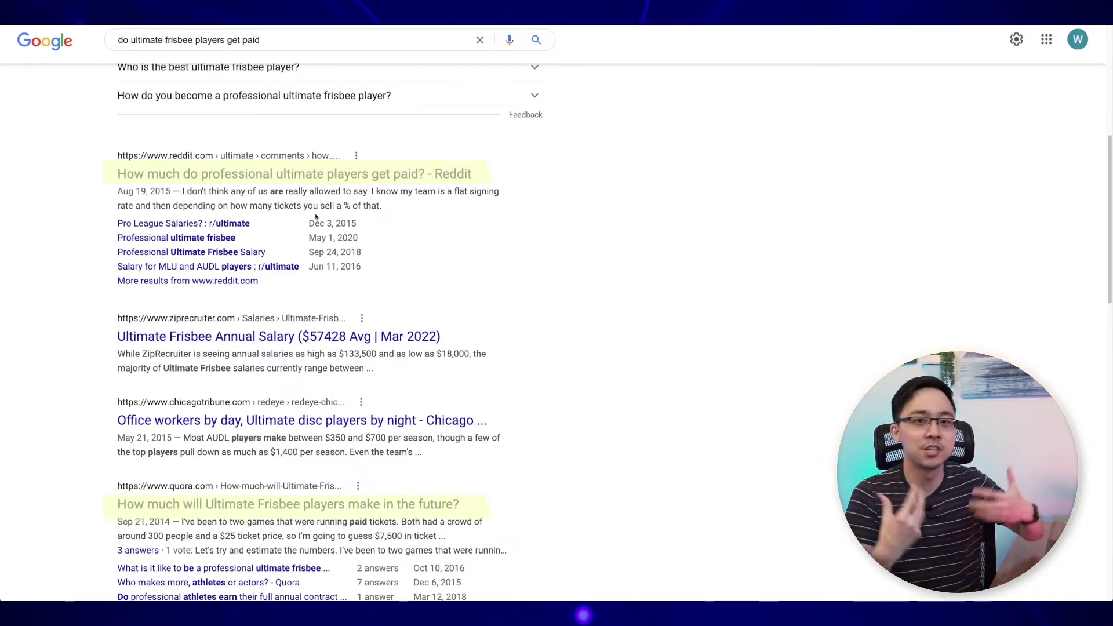
{"action": "scroll", "coordinate": [316, 216], "scroll_direction": "down", "scroll_amount": 1}
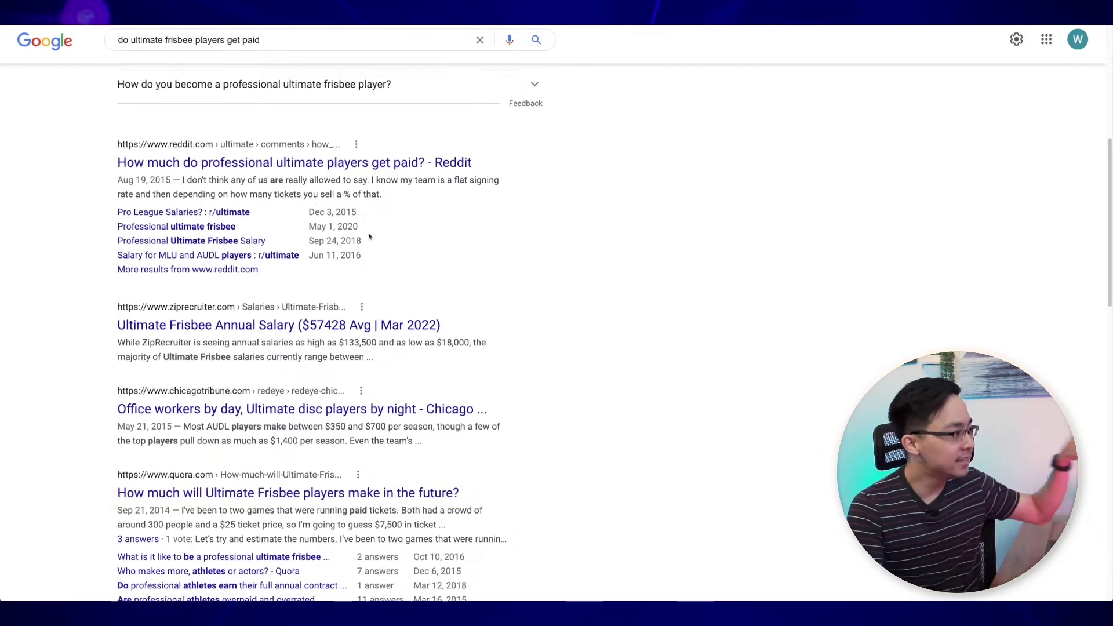
{"action": "scroll", "coordinate": [362, 218], "scroll_direction": "down", "scroll_amount": 1}
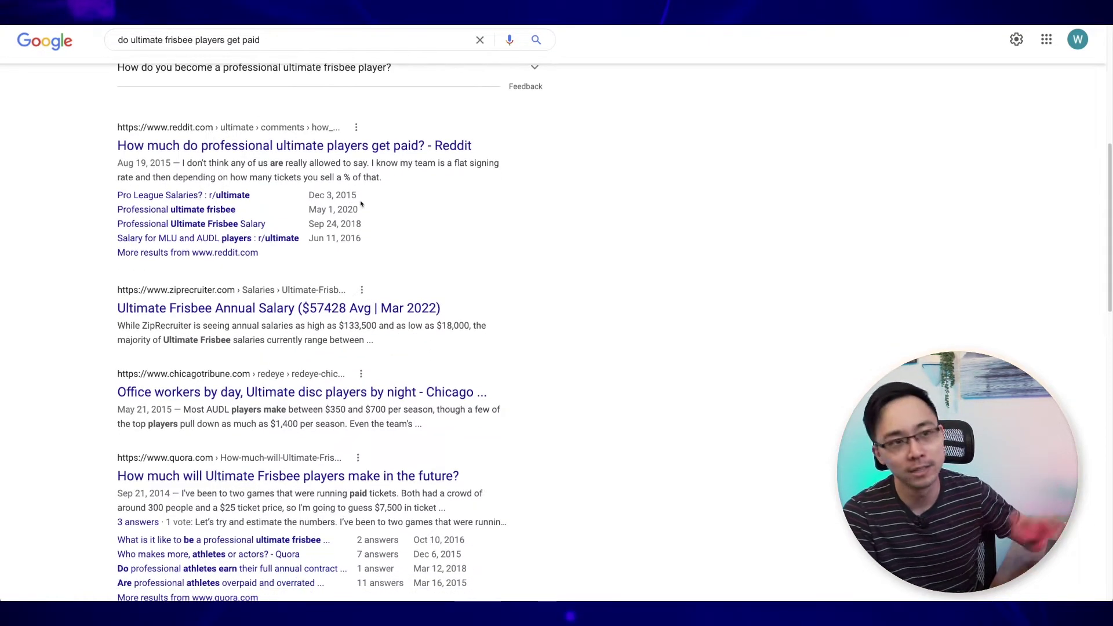
{"action": "scroll", "coordinate": [244, 164], "scroll_direction": "down", "scroll_amount": 1}
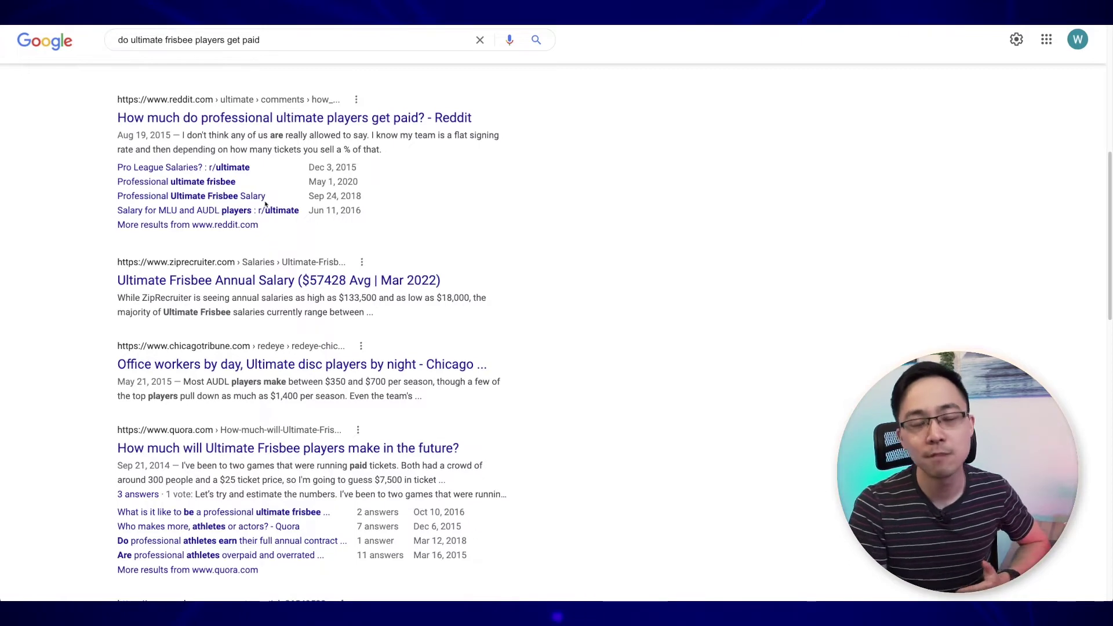
{"action": "scroll", "coordinate": [458, 197], "scroll_direction": "down", "scroll_amount": 3}
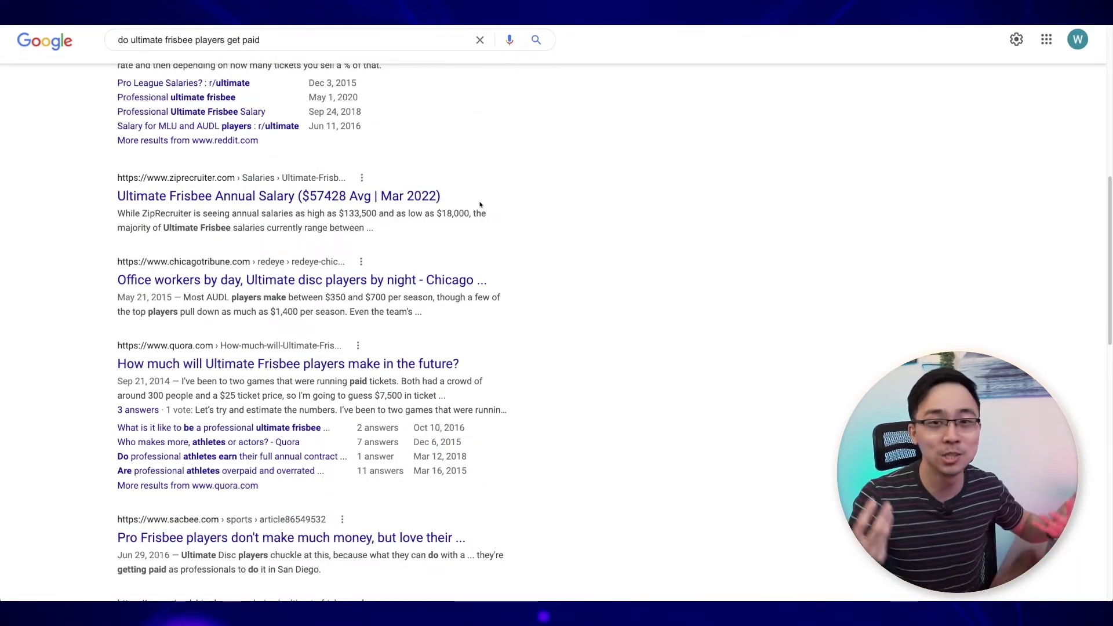
{"action": "scroll", "coordinate": [475, 206], "scroll_direction": "down", "scroll_amount": 1}
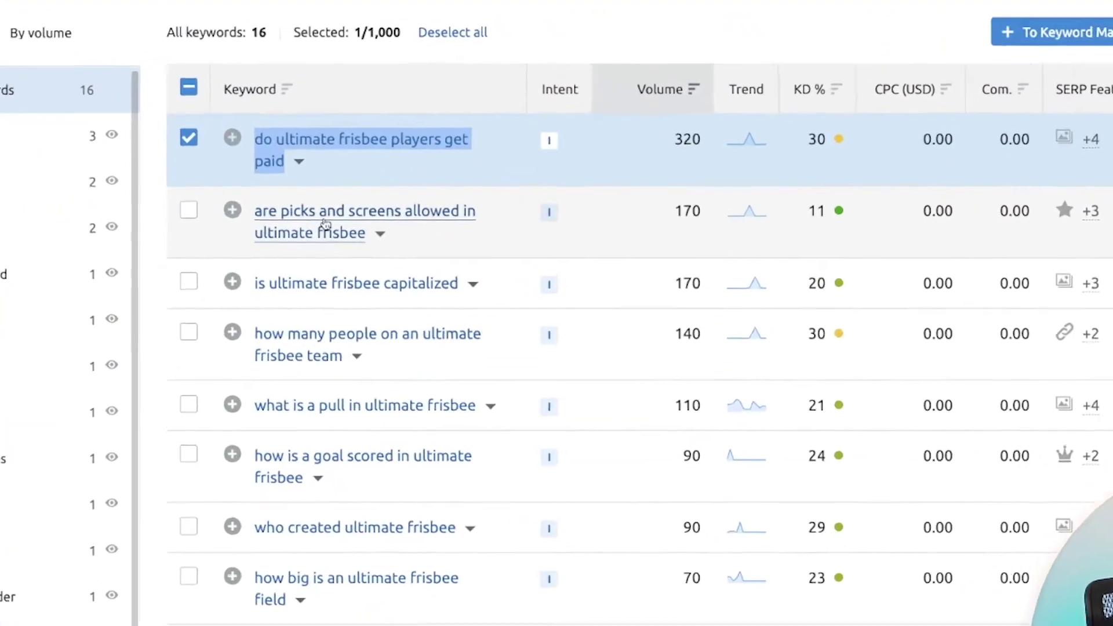
- Search Google for "are picks and screens allowed in ultimate frisbee" and examine the featured snippet and the ranking pages
{"action": "right_click", "coordinate": [324, 244]}
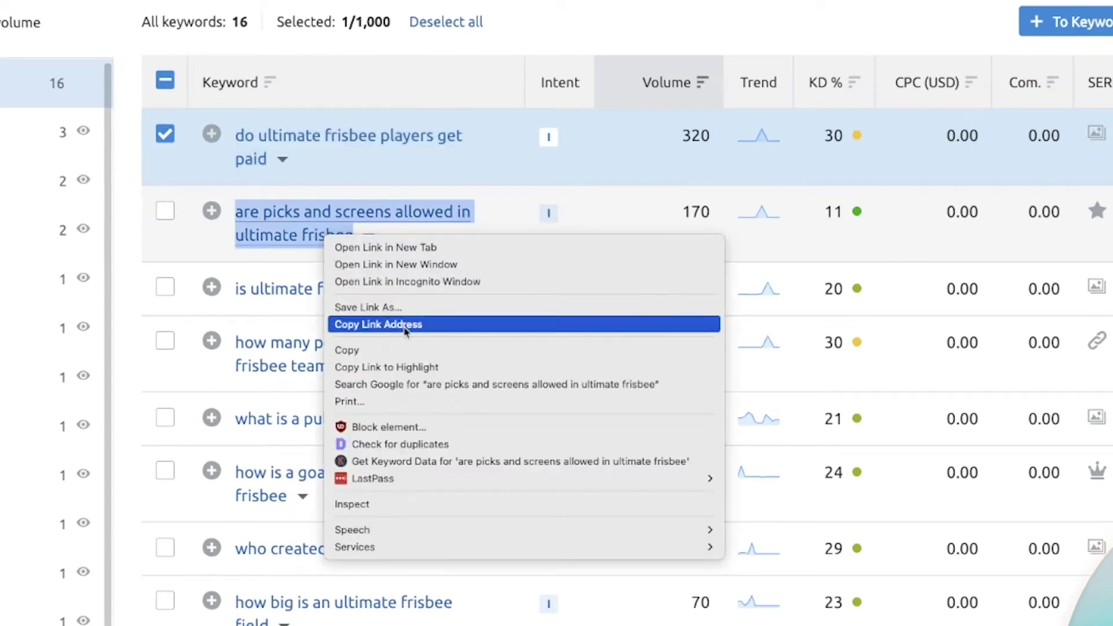
{"action": "left_click", "coordinate": [427, 386]}
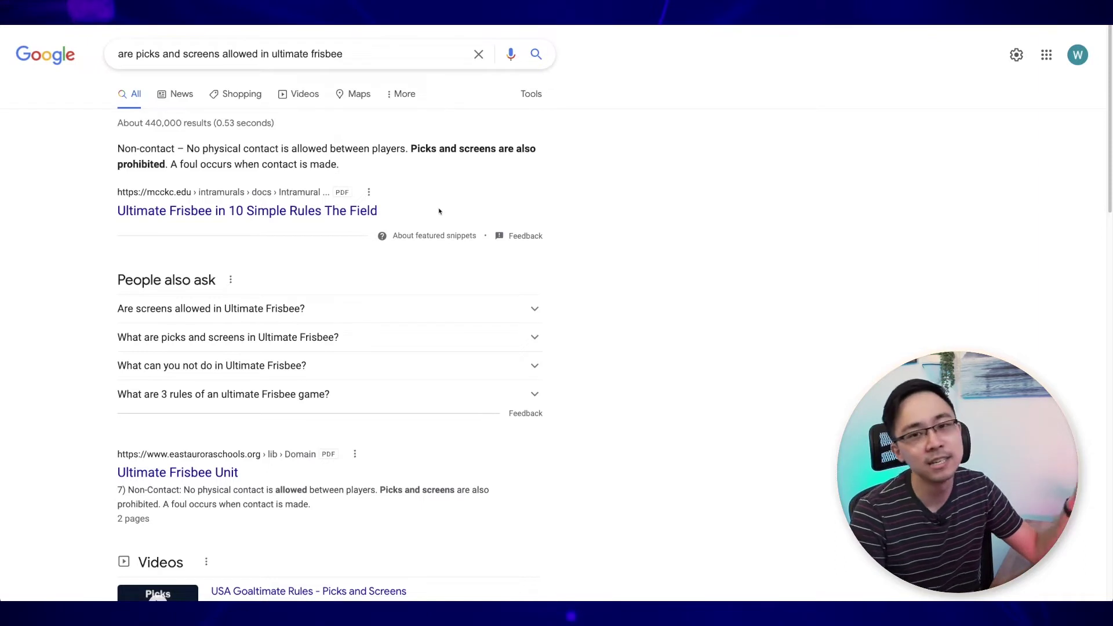
{"action": "right_click", "coordinate": [215, 214]}
{"action": "left_click", "coordinate": [364, 245]}
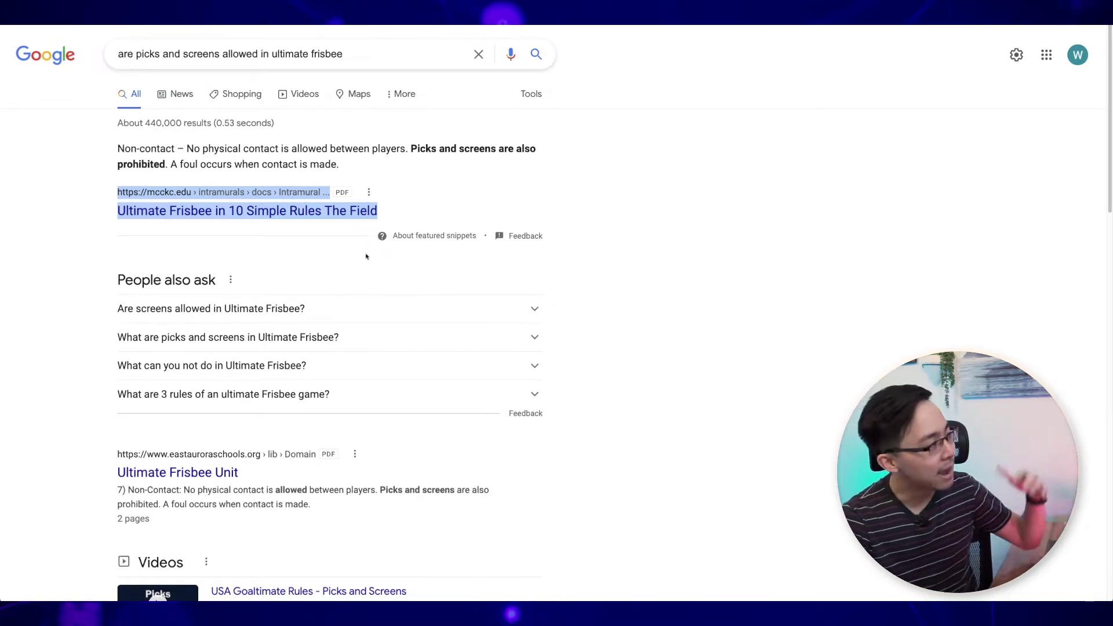
{"action": "scroll", "coordinate": [365, 257], "scroll_direction": "down", "scroll_amount": 8}
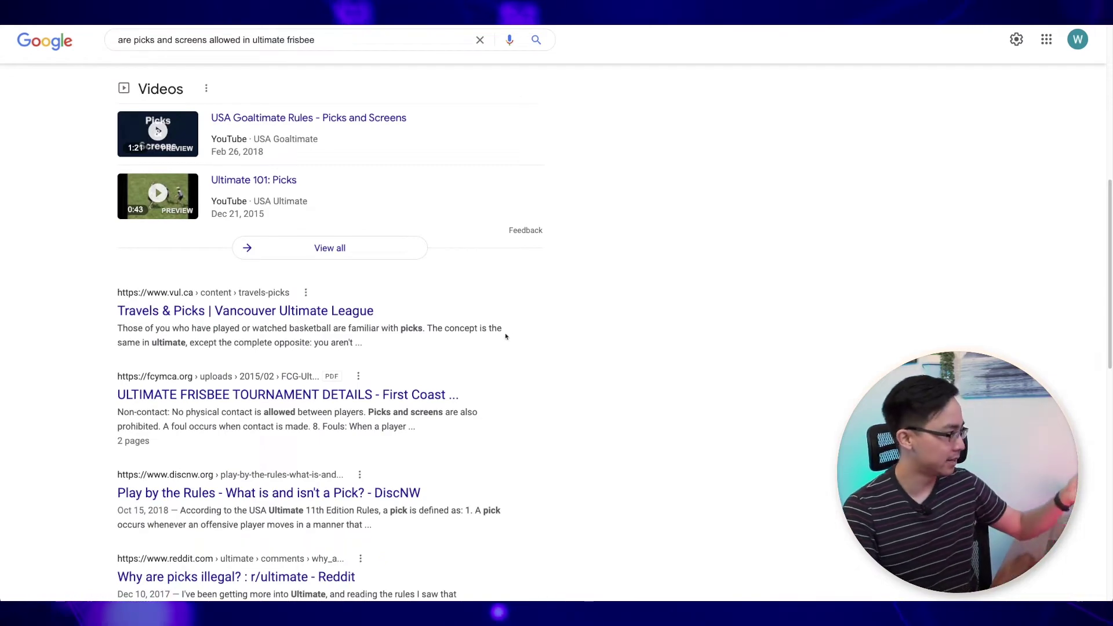
{"action": "scroll", "coordinate": [510, 340], "scroll_direction": "down", "scroll_amount": 2}
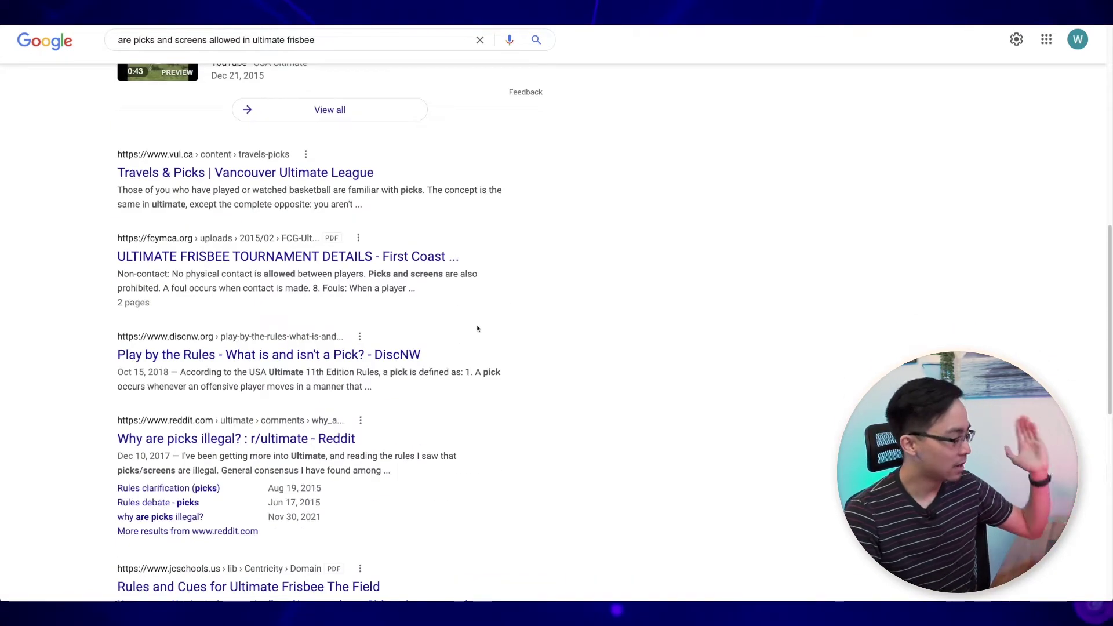
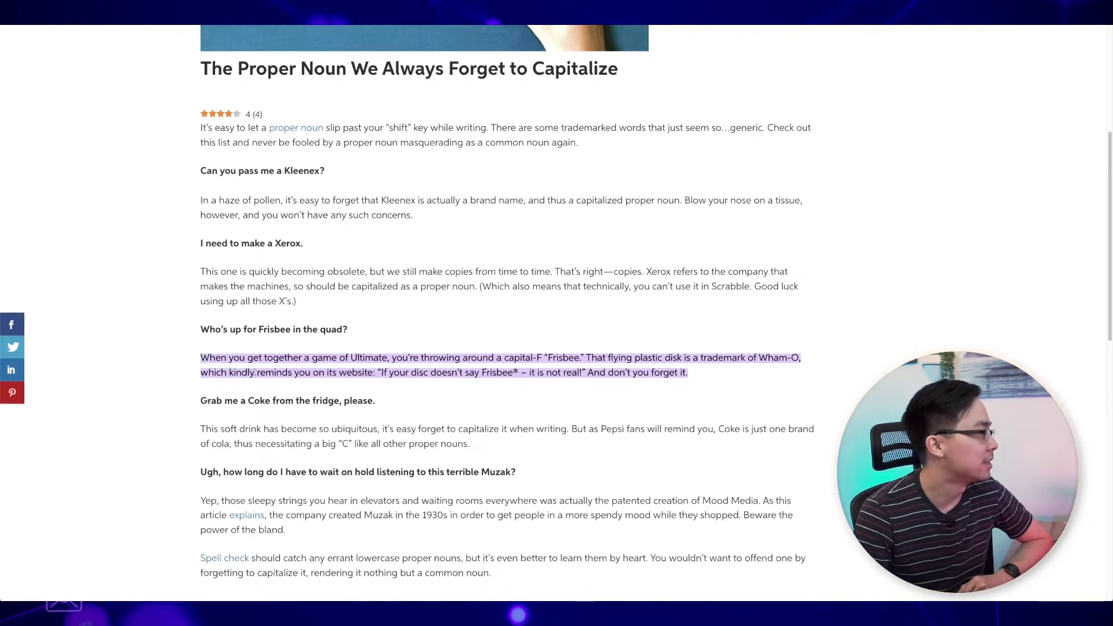
- Examine the passage on capitalizing Frisbee in the proper noun article and how much of the page it covers
{"action": "left_click_drag", "start_coordinate": [199, 330], "coordinate": [760, 377]}
{"action": "scroll", "coordinate": [107, 169], "scroll_direction": "up", "scroll_amount": 5}
{"action": "scroll", "coordinate": [340, 211], "scroll_direction": "down", "scroll_amount": 3}
{"action": "scroll", "coordinate": [340, 211], "scroll_direction": "down", "scroll_amount": 5}
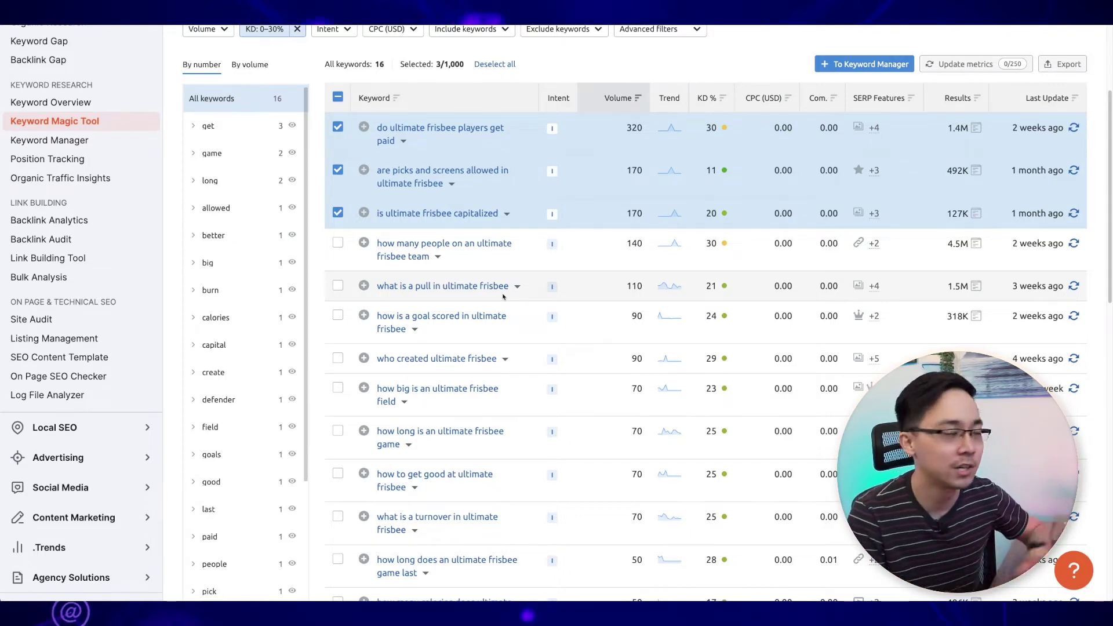
- Set the keyword difficulty filter of the question list to a custom range of 30 to 60
{"action": "scroll", "coordinate": [325, 238], "scroll_direction": "up", "scroll_amount": 3}
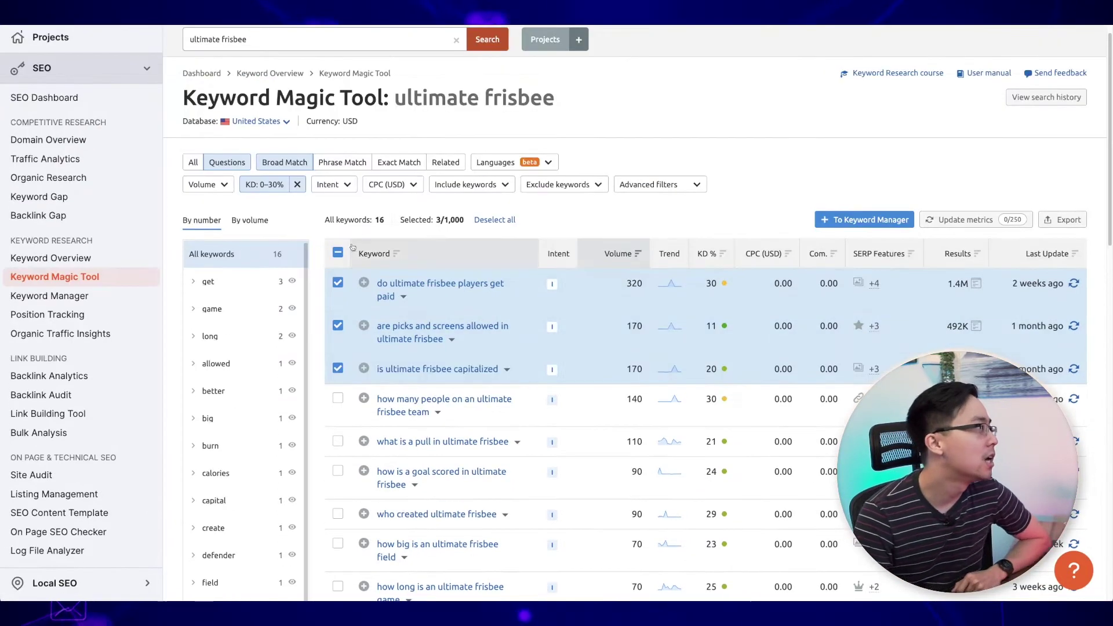
{"action": "left_click", "coordinate": [265, 185]}
{"action": "left_click", "coordinate": [264, 331]}
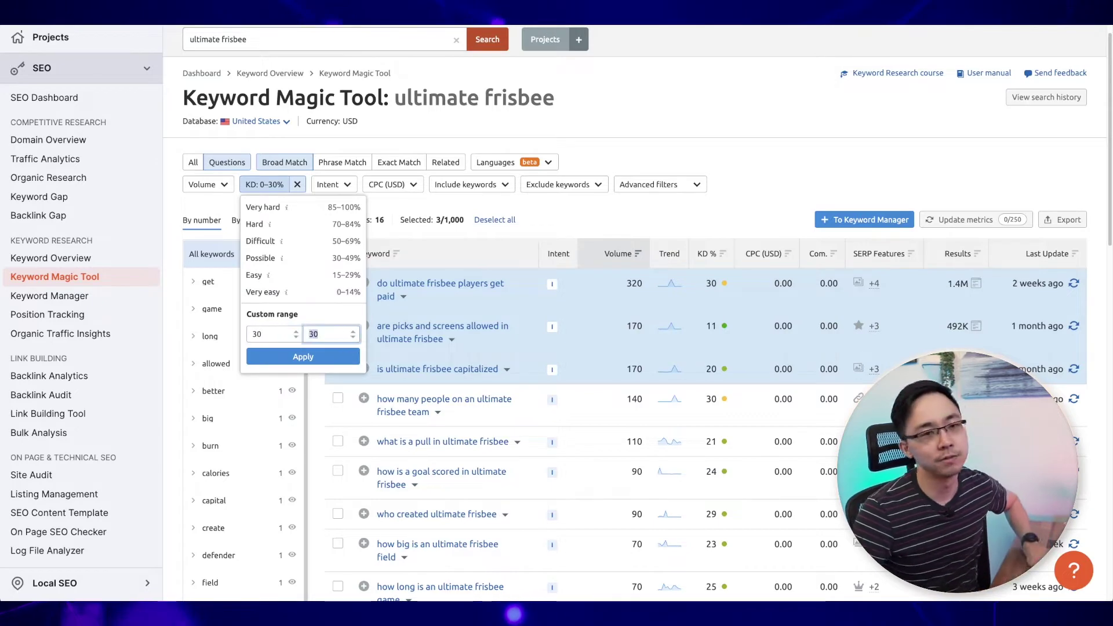
{"action": "type", "text": "30"}
{"action": "key", "text": "Tab"}
{"action": "type", "text": "60"}
{"action": "left_click", "coordinate": [289, 364]}
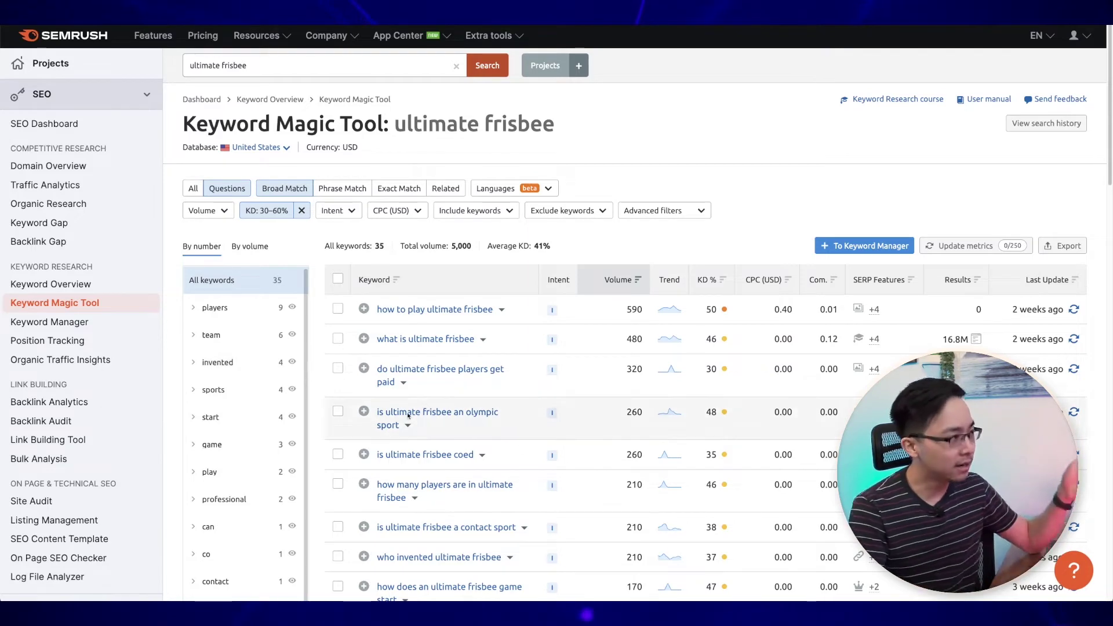
- Raise the lower limit of the keyword difficulty filter to 31
{"action": "scroll", "coordinate": [583, 410], "scroll_direction": "down", "scroll_amount": 3}
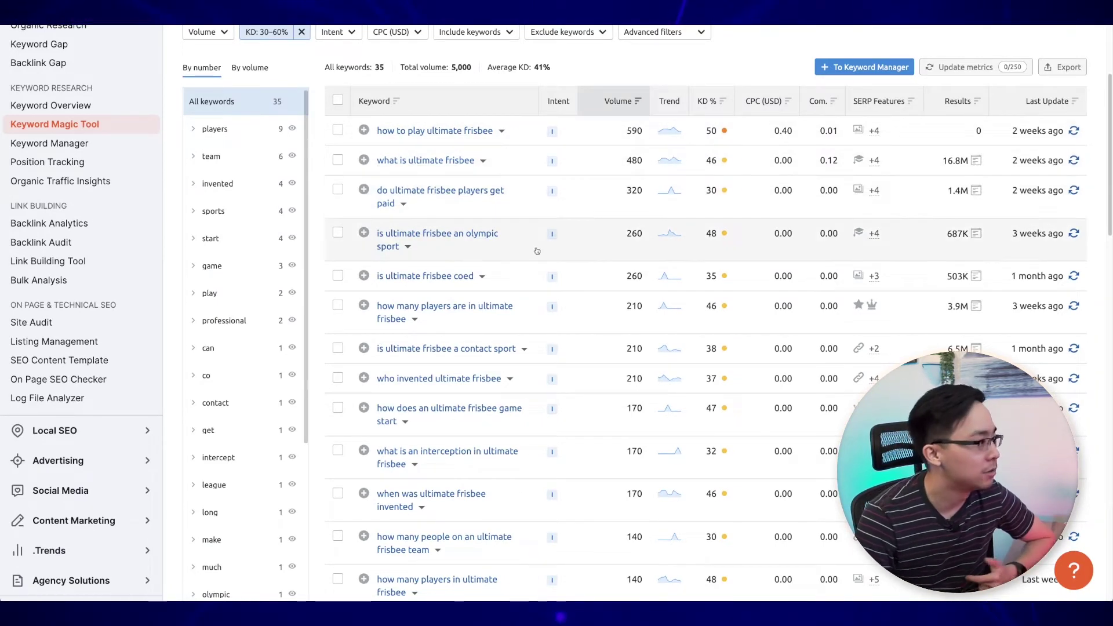
{"action": "scroll", "coordinate": [293, 174], "scroll_direction": "up", "scroll_amount": 1}
{"action": "left_click", "coordinate": [267, 56]}
{"action": "left_click", "coordinate": [272, 206]}
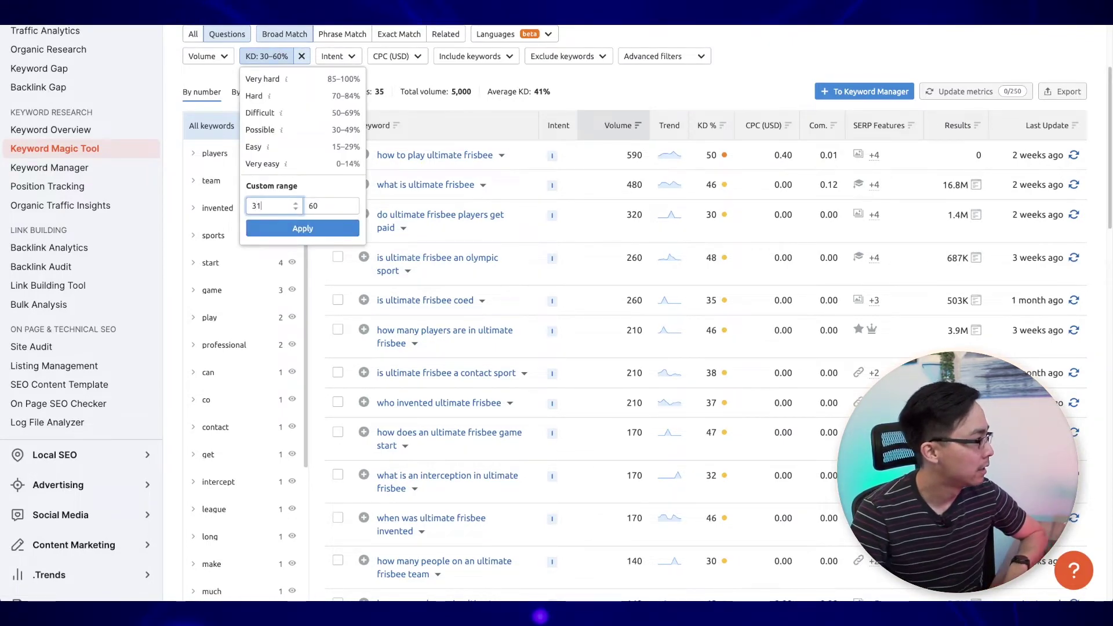
{"action": "type", "text": "1"}
{"action": "left_click", "coordinate": [302, 229]}
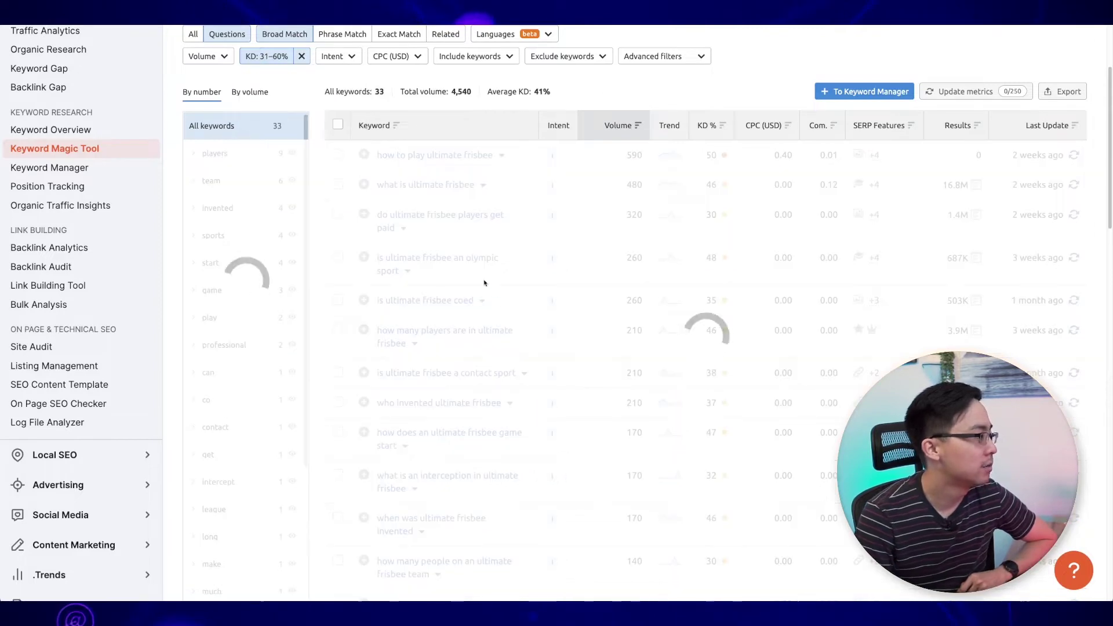
- Search Google for "who invented ultimate frisbee" and examine the featured snippet and ranking pages, then return to the keyword list
{"action": "scroll", "coordinate": [489, 288], "scroll_direction": "up", "scroll_amount": 3}
{"action": "scroll", "coordinate": [441, 302], "scroll_direction": "down", "scroll_amount": 2}
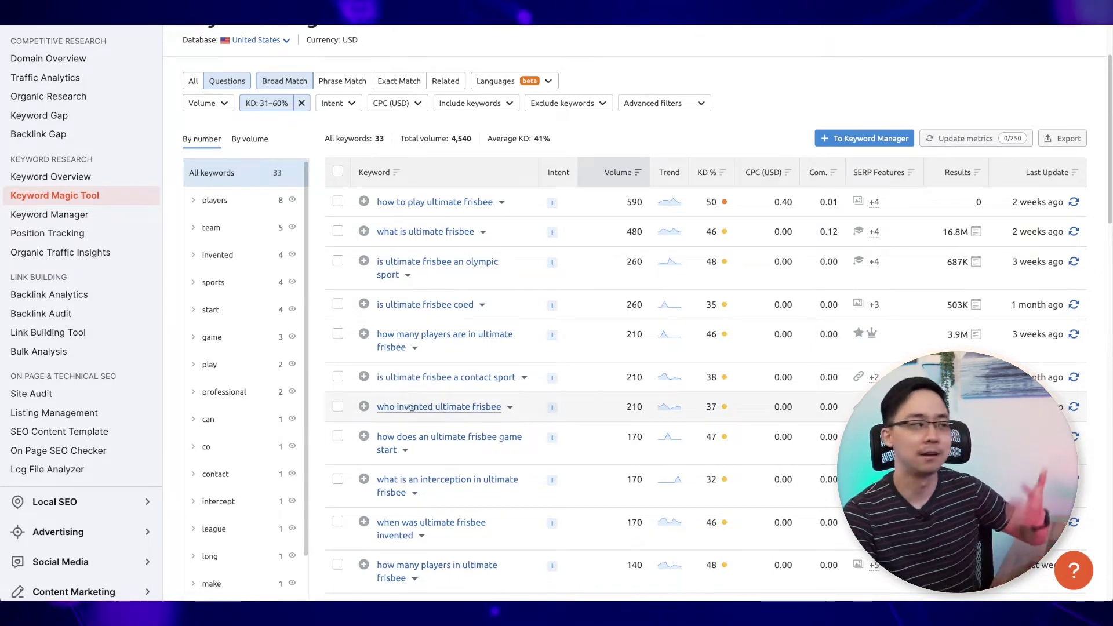
{"action": "left_click_drag", "start_coordinate": [377, 407], "coordinate": [500, 407]}
{"action": "right_click", "coordinate": [458, 410]}
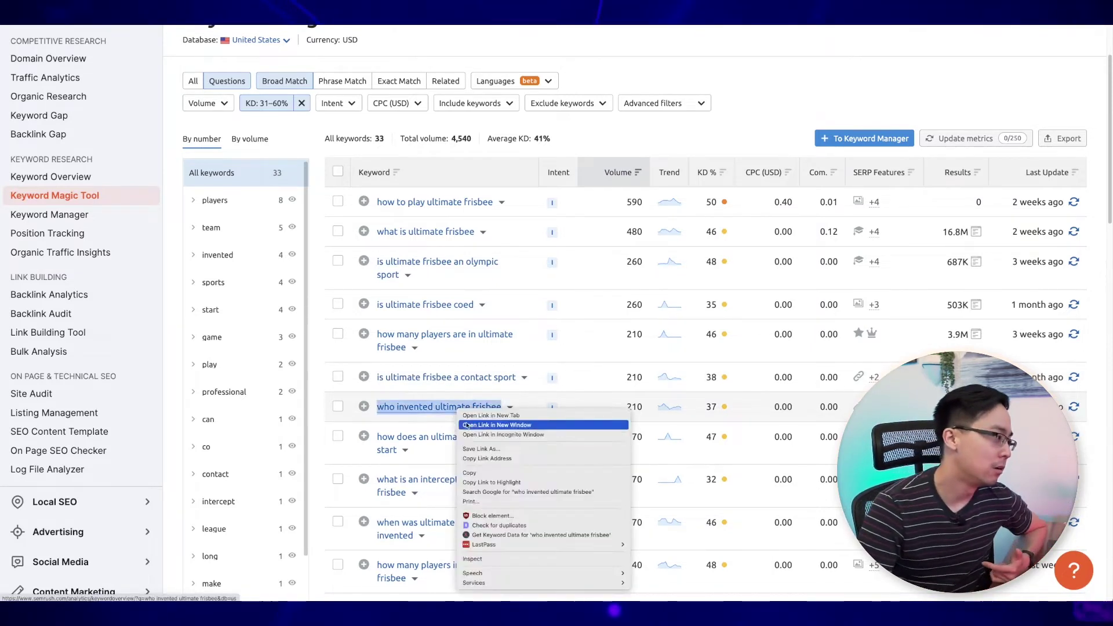
{"action": "left_click", "coordinate": [504, 491]}
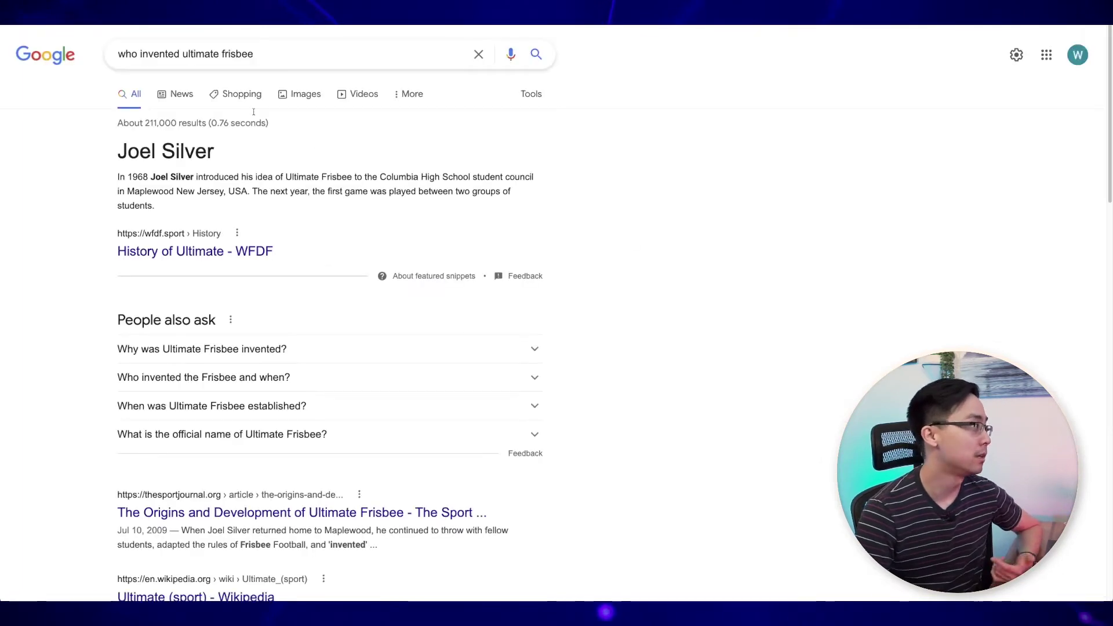
{"action": "scroll", "coordinate": [378, 279], "scroll_direction": "down", "scroll_amount": 1}
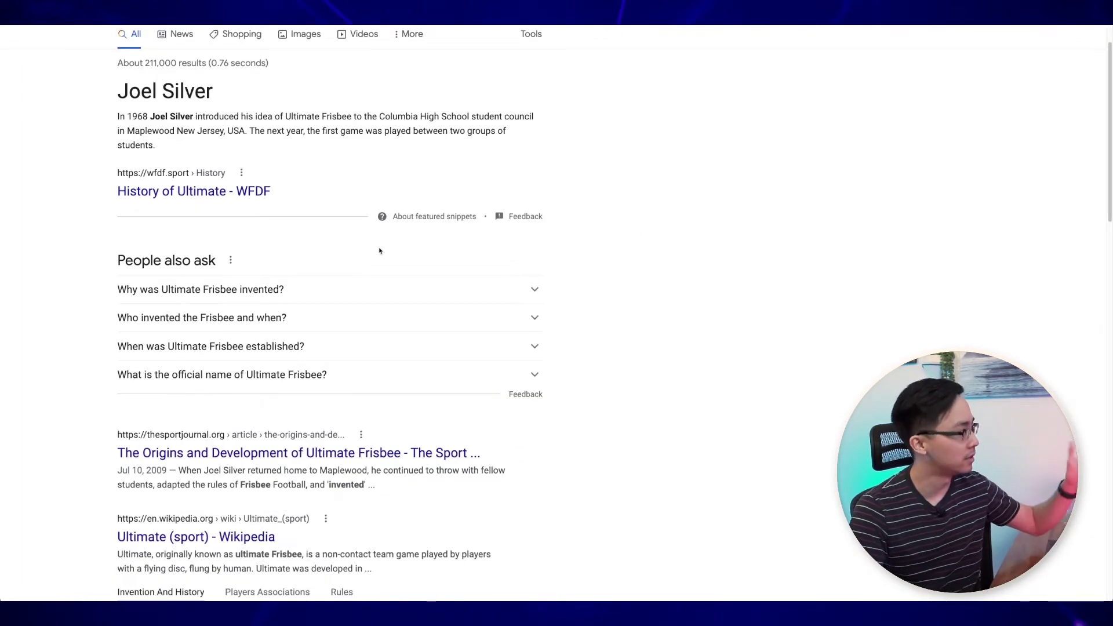
{"action": "scroll", "coordinate": [380, 250], "scroll_direction": "down", "scroll_amount": 1}
{"action": "key", "text": "ctrl+w"}
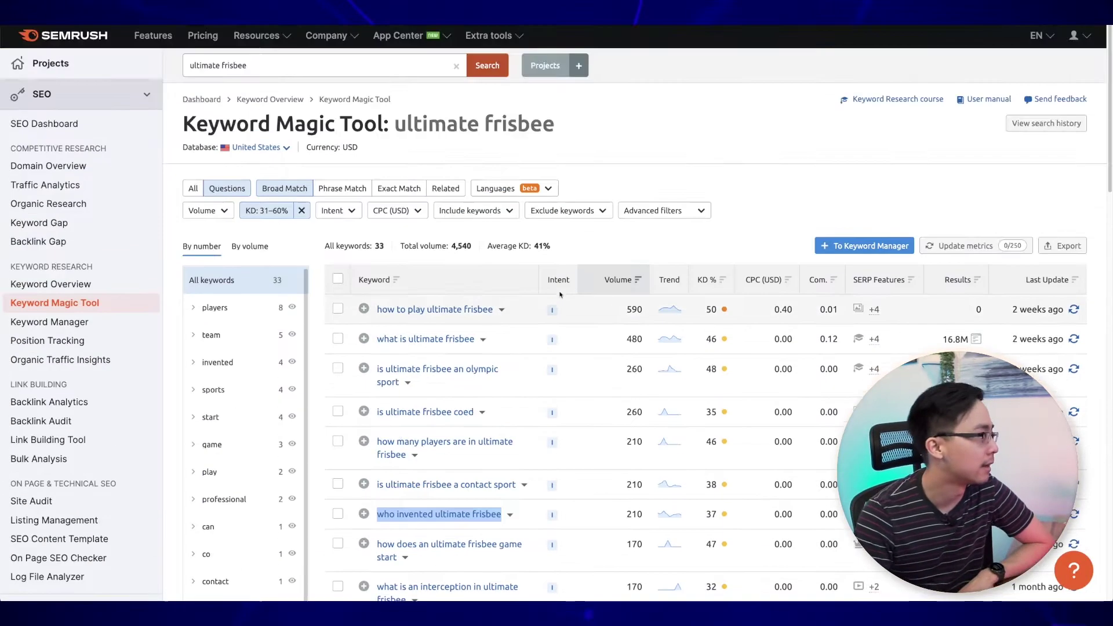
- Show all ultimate frisbee keywords instead of only questions
{"action": "left_click", "coordinate": [194, 188]}
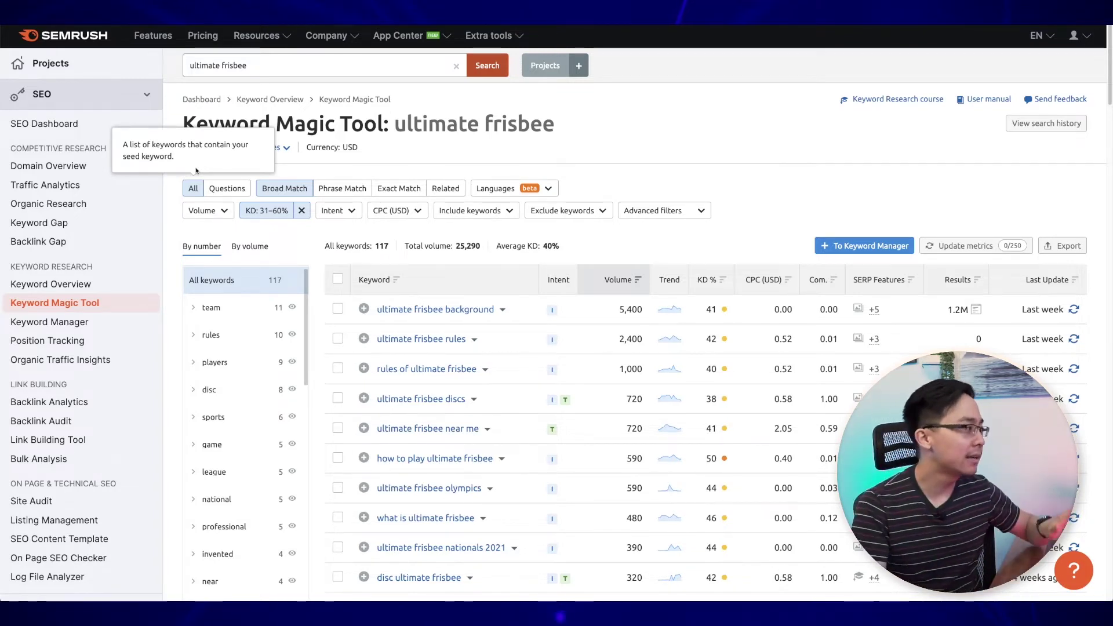
{"action": "scroll", "coordinate": [548, 269], "scroll_direction": "down", "scroll_amount": 1}
{"action": "scroll", "coordinate": [574, 257], "scroll_direction": "down", "scroll_amount": 2}
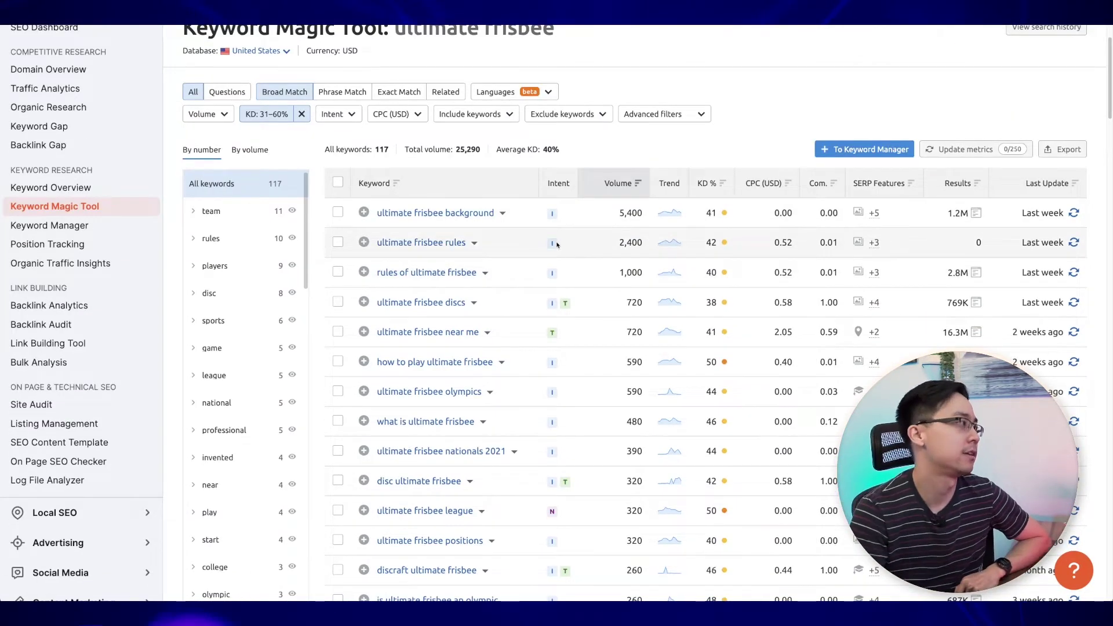
- Filter the keyword list to a custom search volume range of 100 to 1,000
{"action": "left_click", "coordinate": [207, 114]}
{"action": "left_click", "coordinate": [195, 265]}
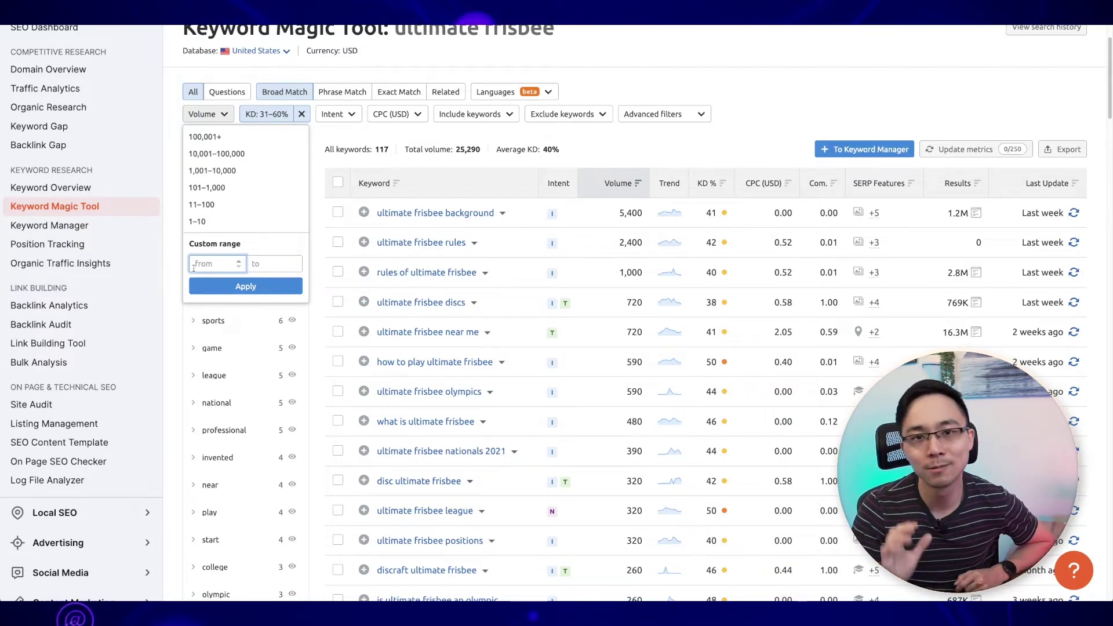
{"action": "key", "text": "Tab"}
{"action": "type", "text": "1000"}
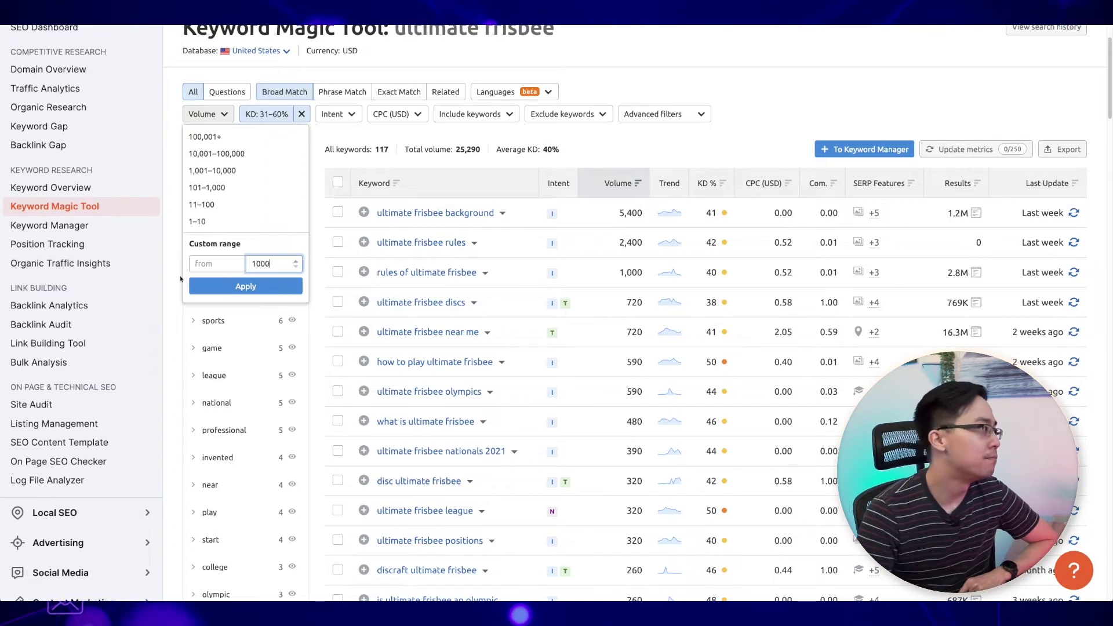
{"action": "left_click", "coordinate": [212, 264]}
{"action": "type", "text": "100"}
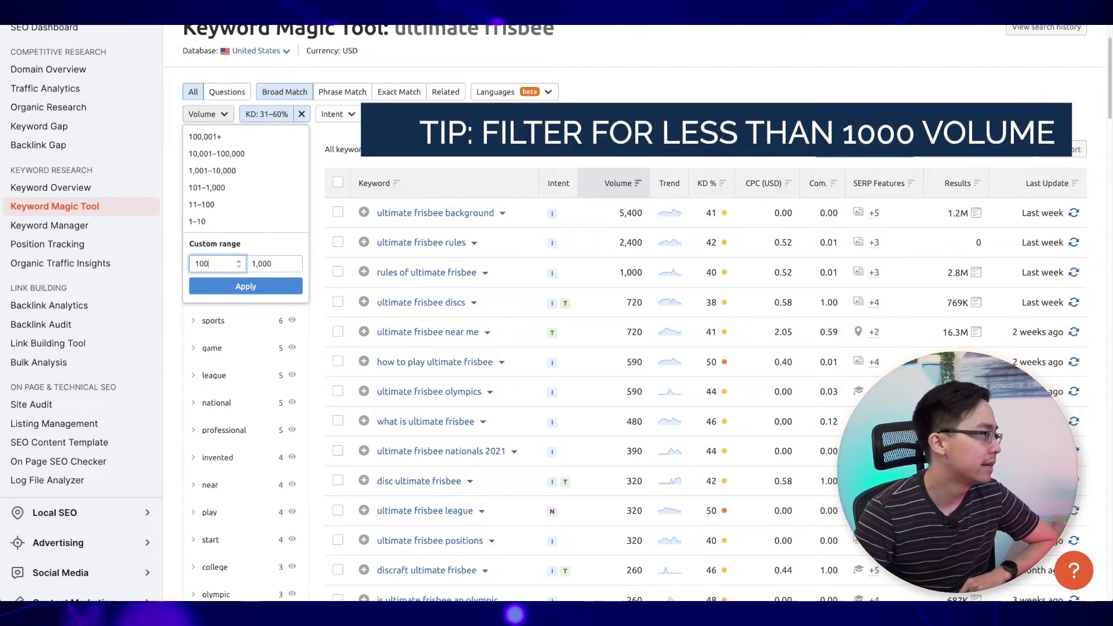
{"action": "left_click", "coordinate": [215, 286]}
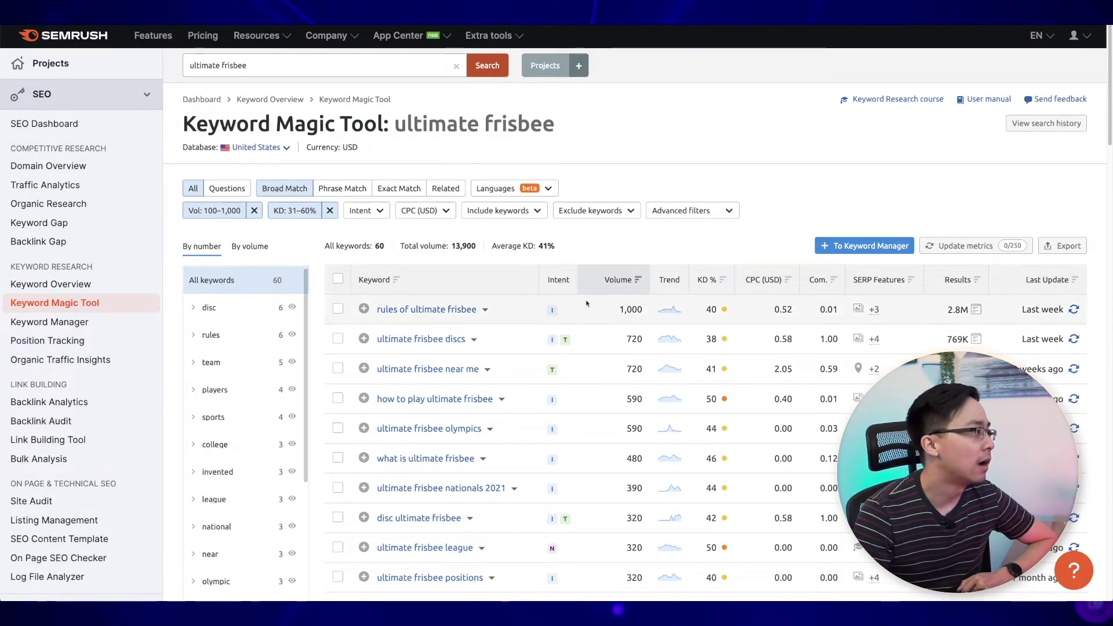
- Select the keywords "rules of ultimate frisbee", "ultimate frisbee near me" and "ultimate frisbee olympics" in the filtered list
{"action": "scroll", "coordinate": [534, 236], "scroll_direction": "down", "scroll_amount": 1}
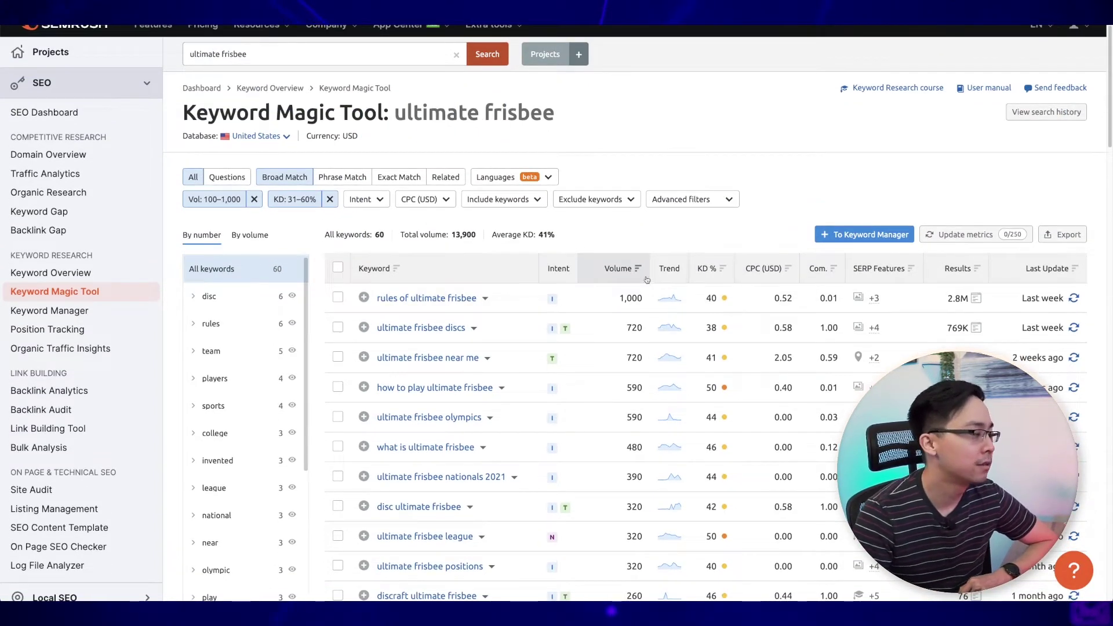
{"action": "scroll", "coordinate": [647, 282], "scroll_direction": "down", "scroll_amount": 2}
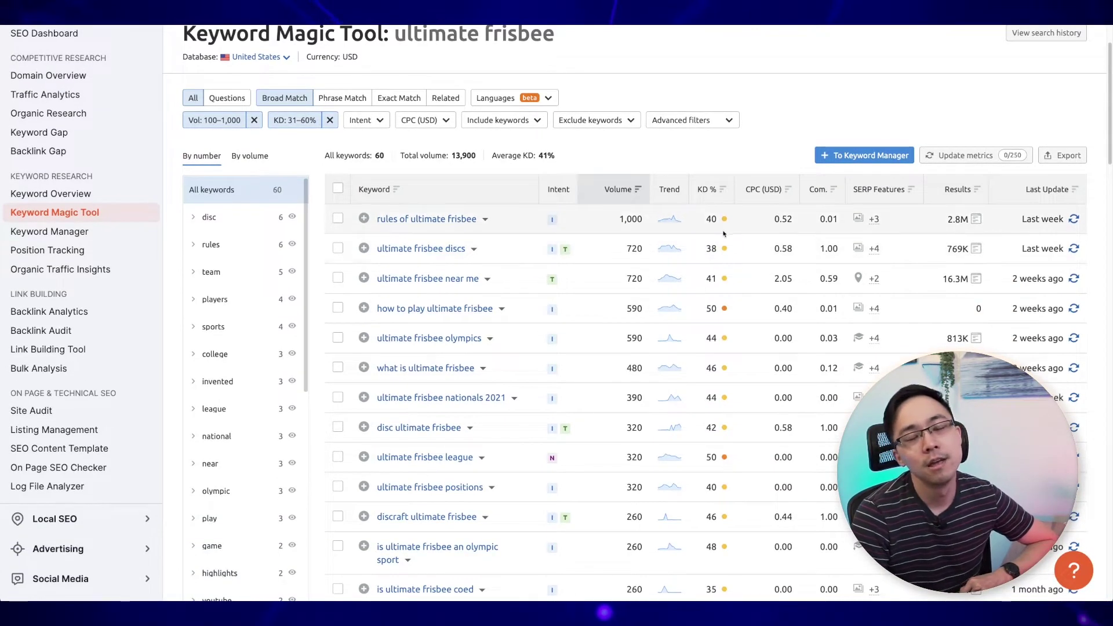
{"action": "scroll", "coordinate": [674, 204], "scroll_direction": "down", "scroll_amount": 1}
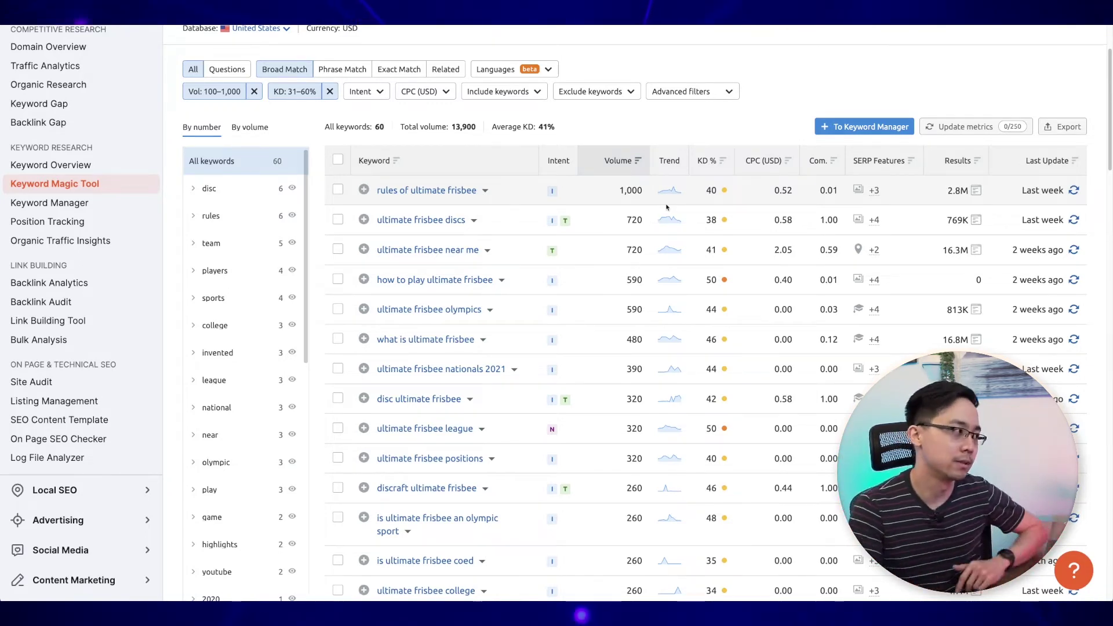
{"action": "left_click", "coordinate": [339, 190]}
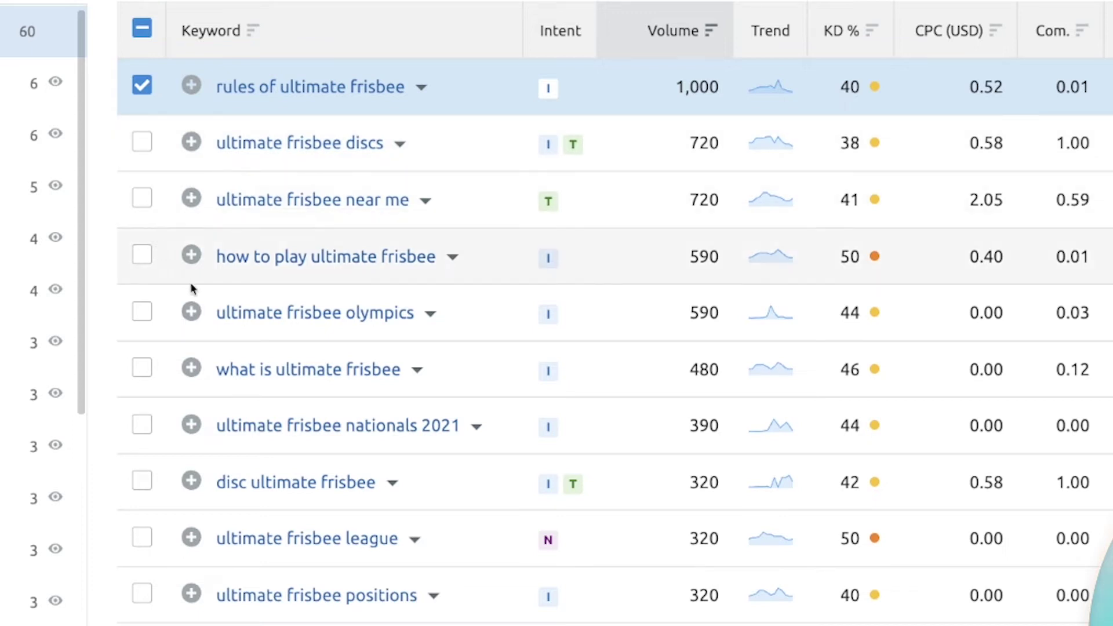
{"action": "left_click", "coordinate": [143, 199]}
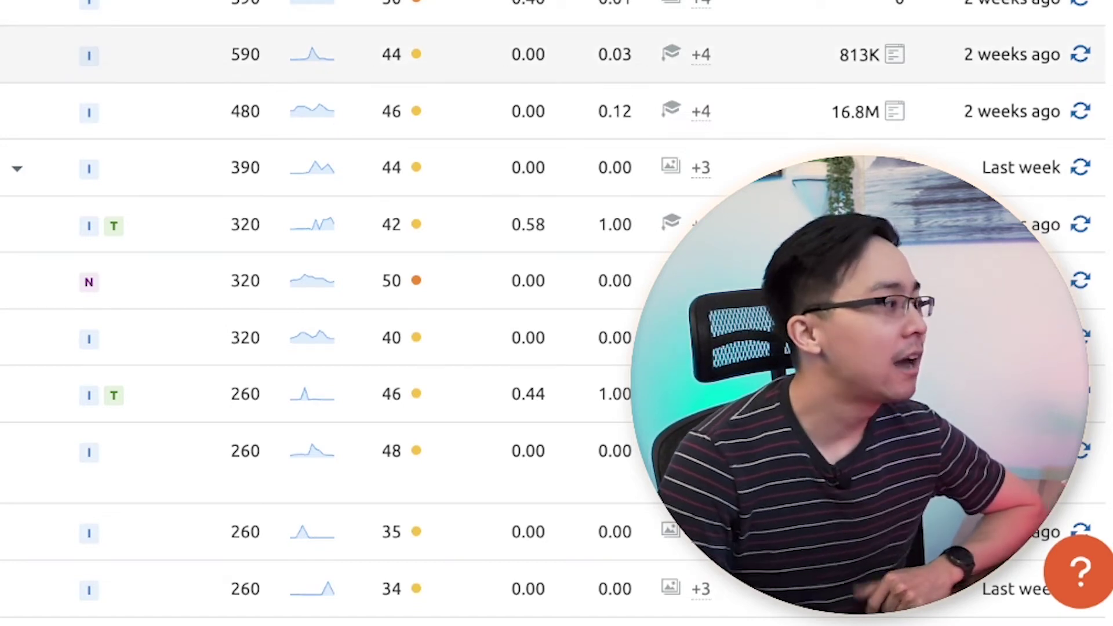
{"action": "left_click", "coordinate": [522, 55]}
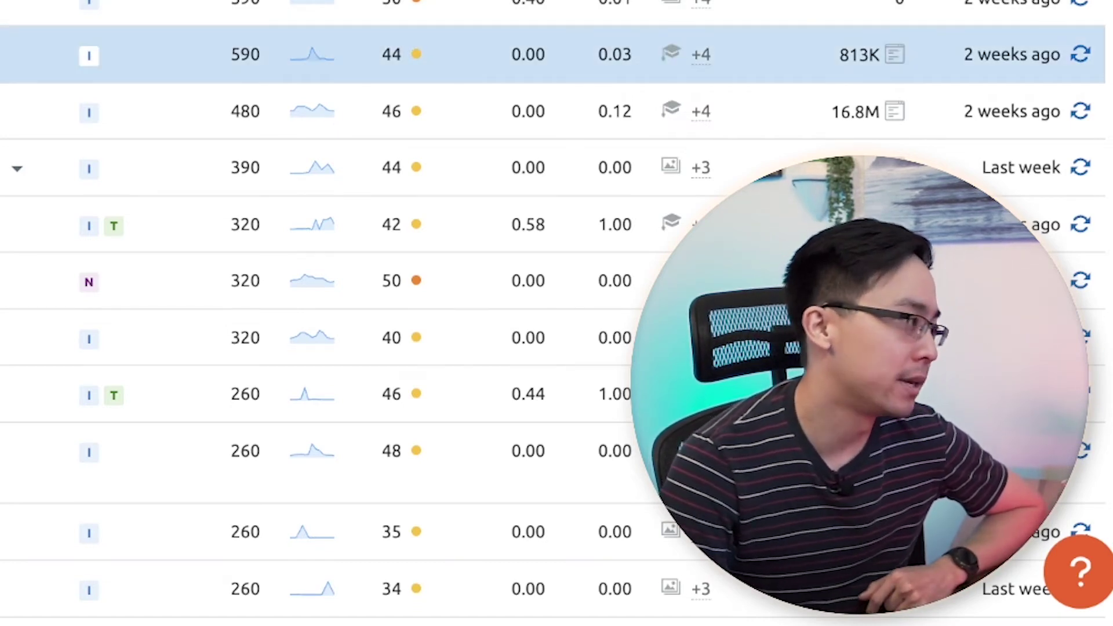
- Search Google for "ultimate frisbee olympics" and examine the ranking articles, related questions and videos before closing the results
{"action": "right_click", "coordinate": [2, 56]}
{"action": "left_click", "coordinate": [81, 208]}
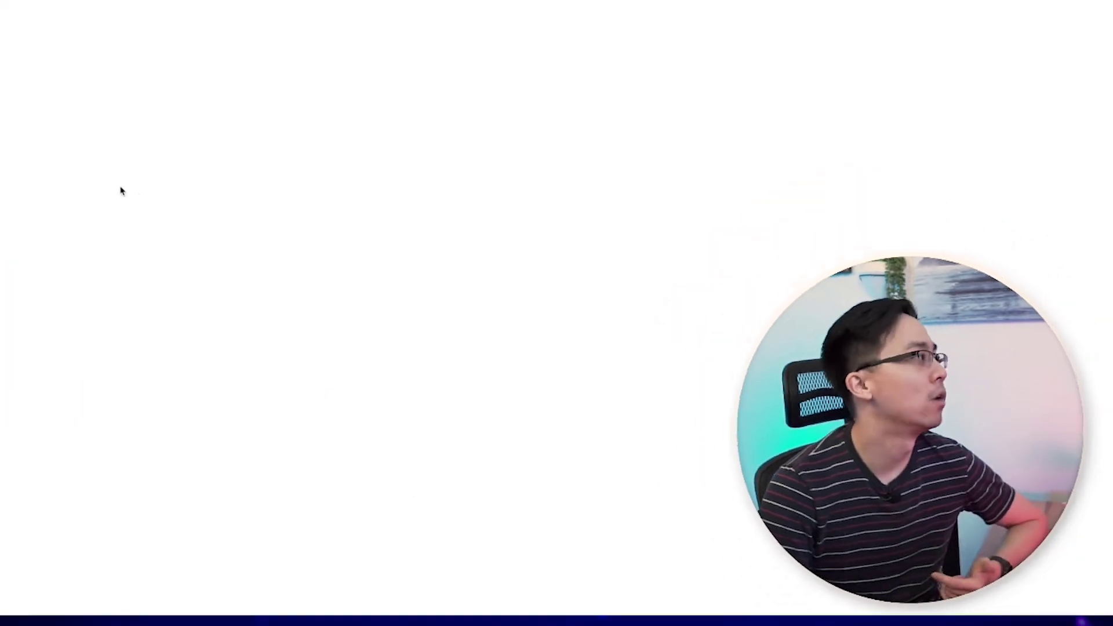
{"action": "scroll", "coordinate": [483, 214], "scroll_direction": "down", "scroll_amount": 3}
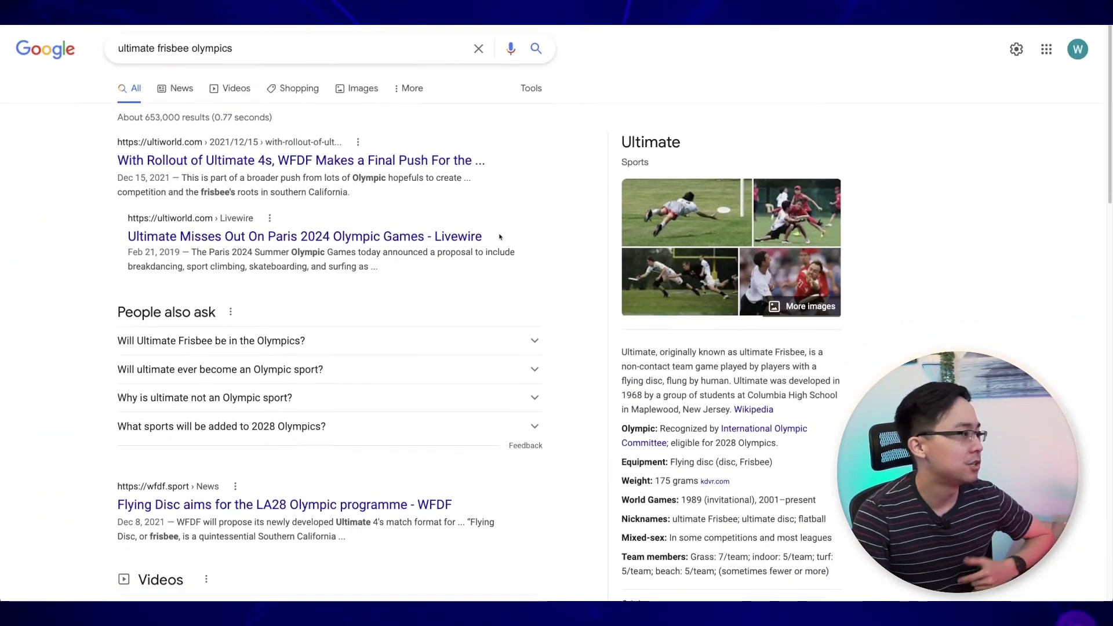
{"action": "scroll", "coordinate": [498, 245], "scroll_direction": "down", "scroll_amount": 3}
{"action": "scroll", "coordinate": [408, 289], "scroll_direction": "down", "scroll_amount": 4}
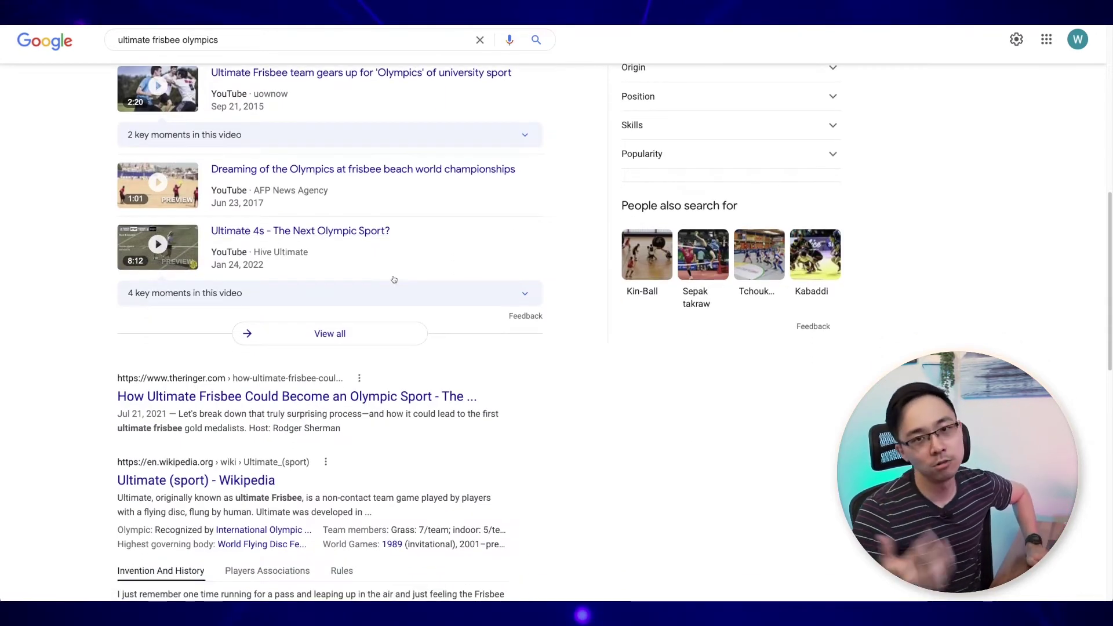
{"action": "key", "text": "ctrl+w"}
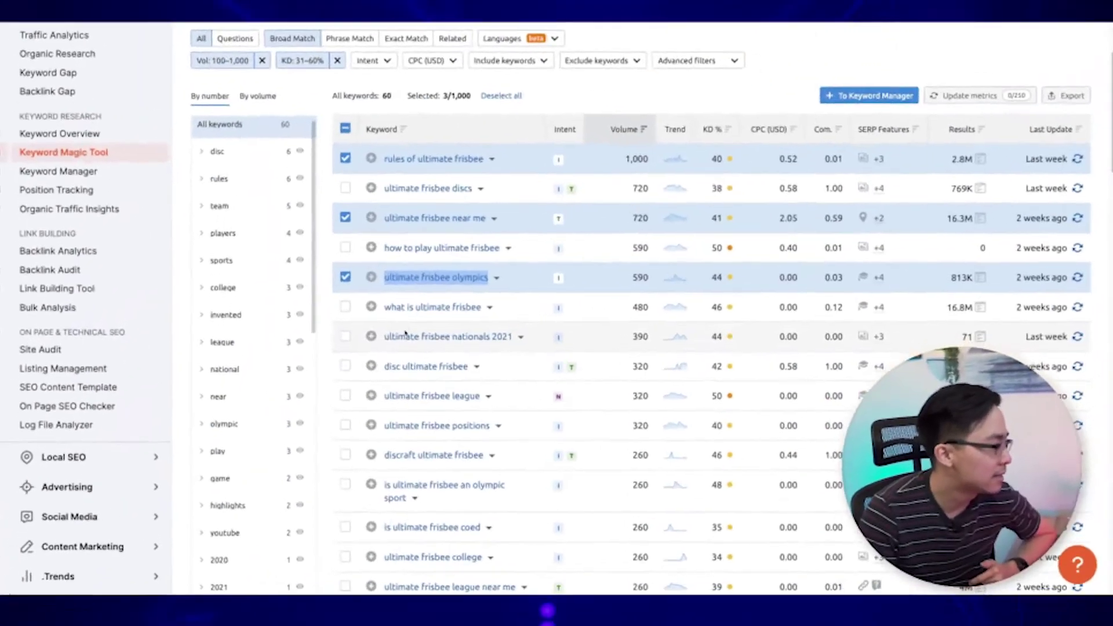
- Search Google for "ultimate frisbee positions" and examine the ranking sites, including the Rookie Road homepage and the topics it covers
{"action": "scroll", "coordinate": [547, 348], "scroll_direction": "down", "scroll_amount": 2}
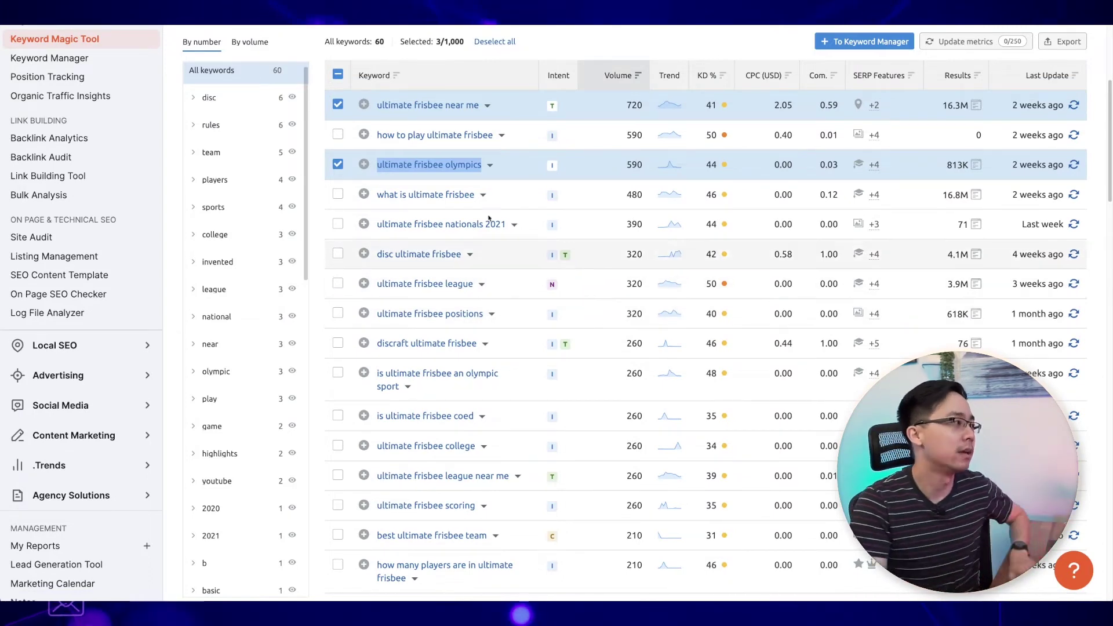
{"action": "left_click", "coordinate": [464, 285]}
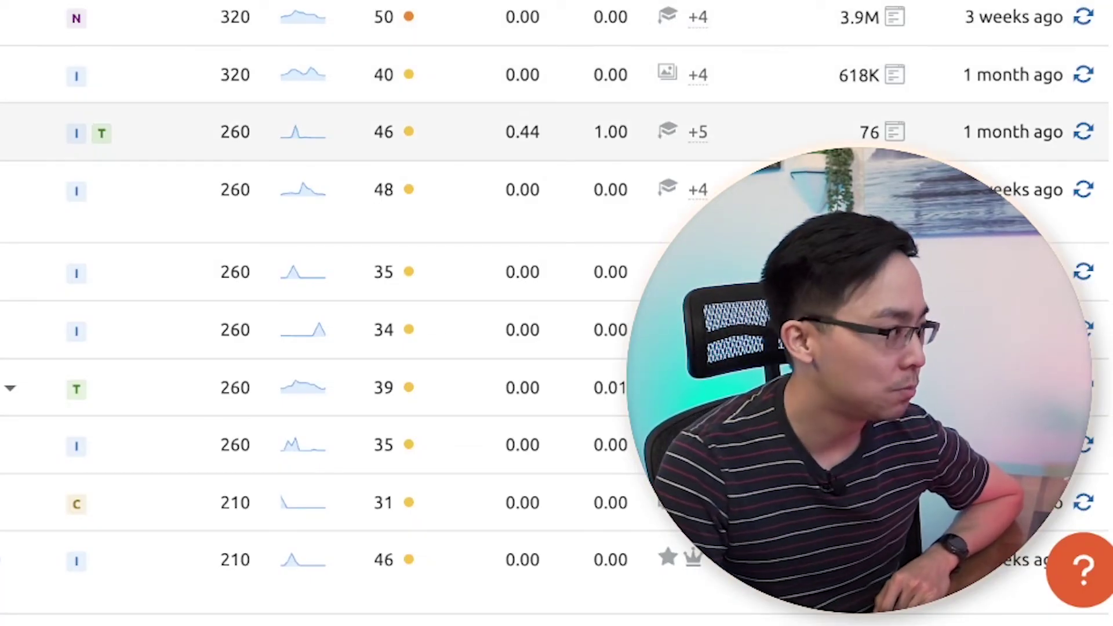
{"action": "right_click", "coordinate": [384, 301]}
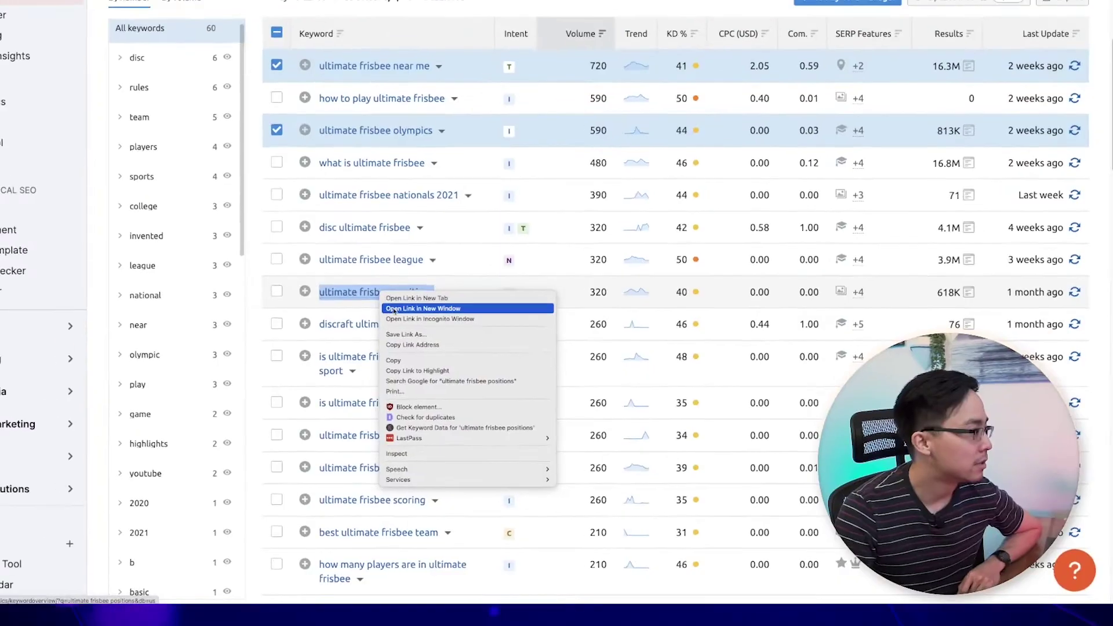
{"action": "left_click", "coordinate": [429, 380]}
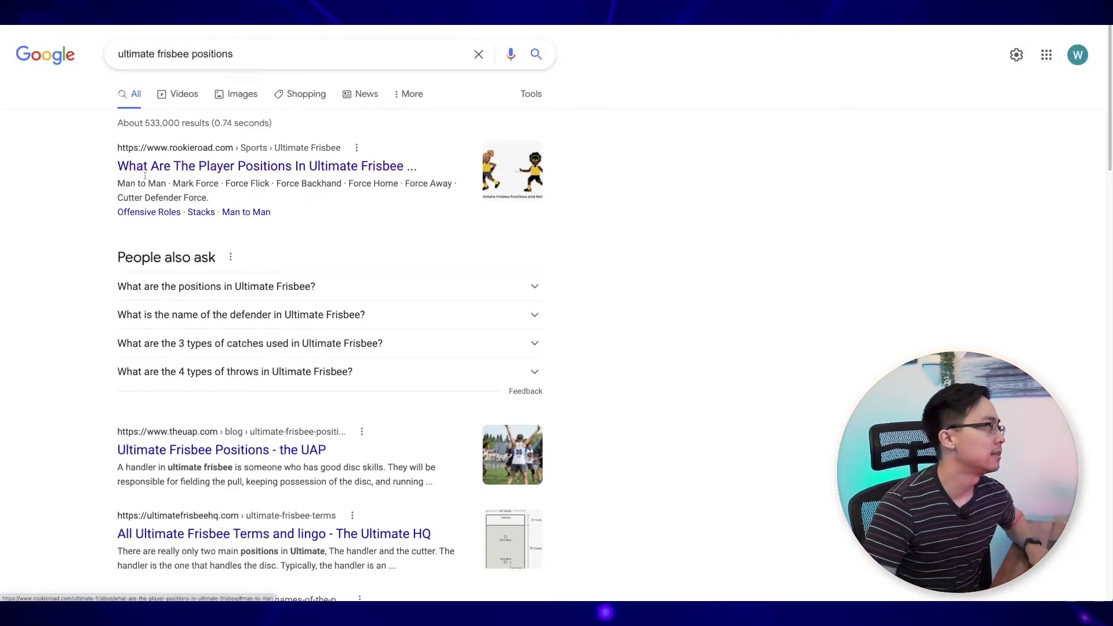
{"action": "scroll", "coordinate": [231, 219], "scroll_direction": "down", "scroll_amount": 2}
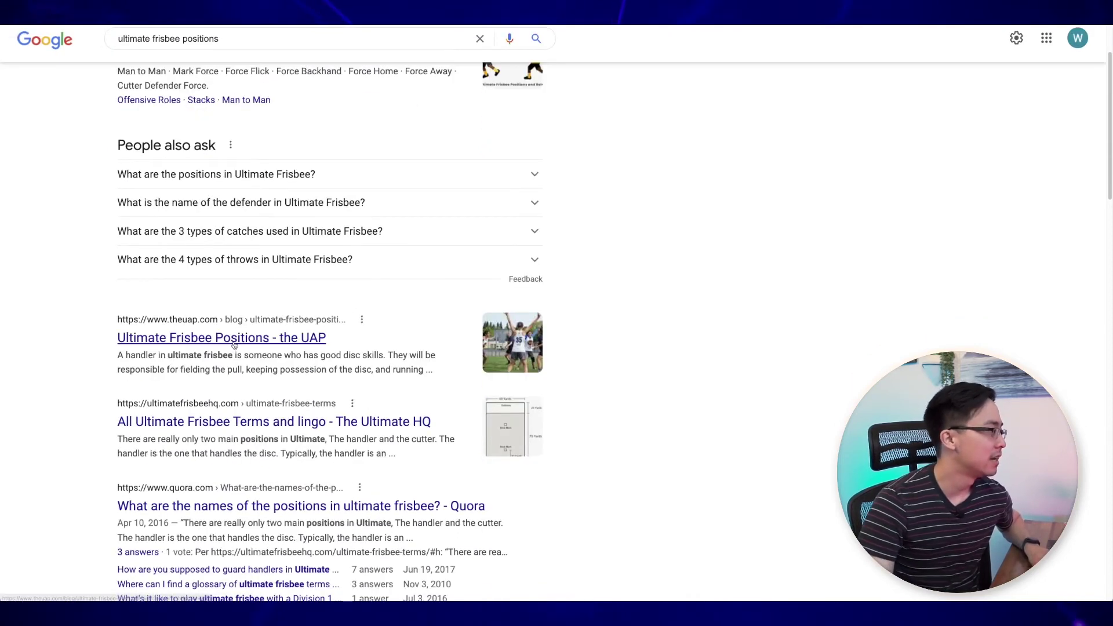
{"action": "scroll", "coordinate": [522, 232], "scroll_direction": "down", "scroll_amount": 1}
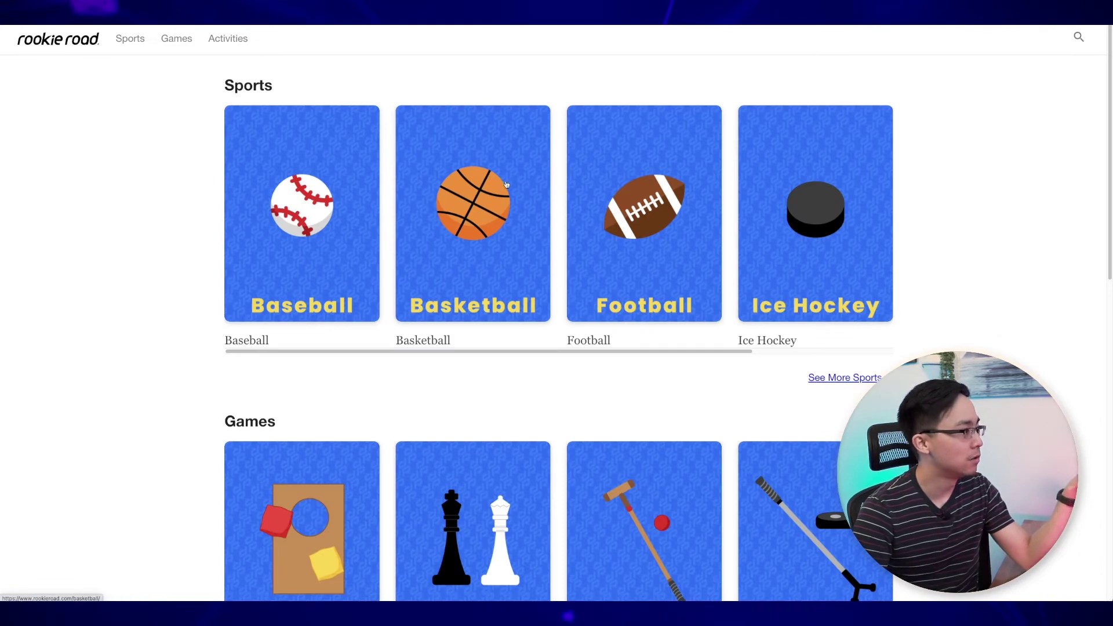
{"action": "scroll", "coordinate": [506, 184], "scroll_direction": "down", "scroll_amount": 10}
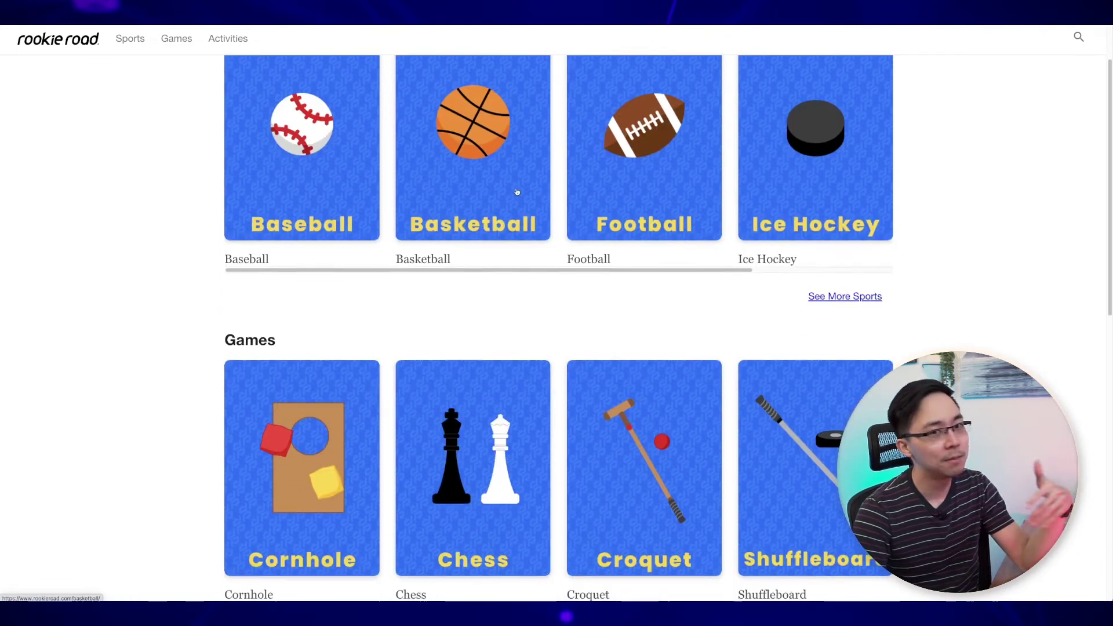
- Examine the games and activities on the Rookie Road homepage and its article on ultimate frisbee player positions
{"action": "scroll", "coordinate": [522, 248], "scroll_direction": "down", "scroll_amount": 2}
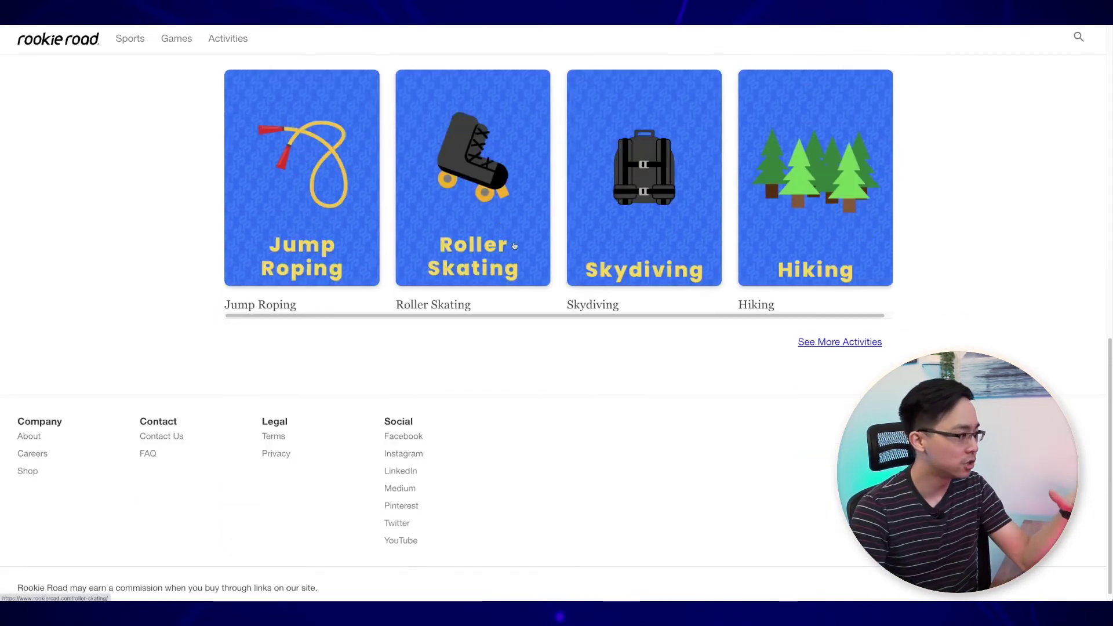
{"action": "scroll", "coordinate": [400, 193], "scroll_direction": "up", "scroll_amount": 12}
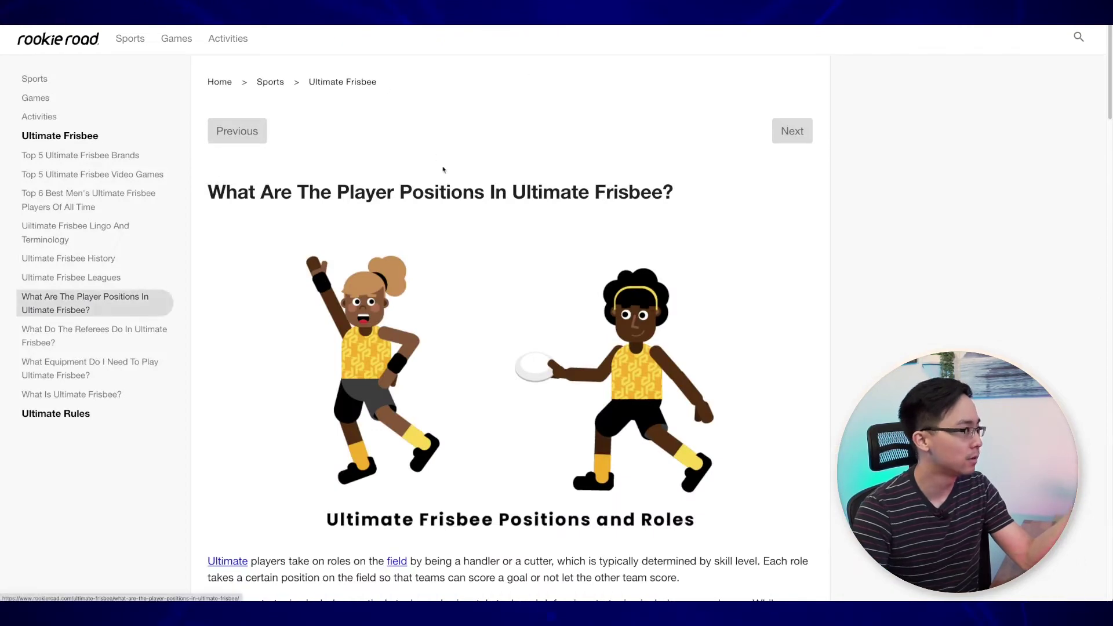
{"action": "scroll", "coordinate": [443, 169], "scroll_direction": "down", "scroll_amount": 2}
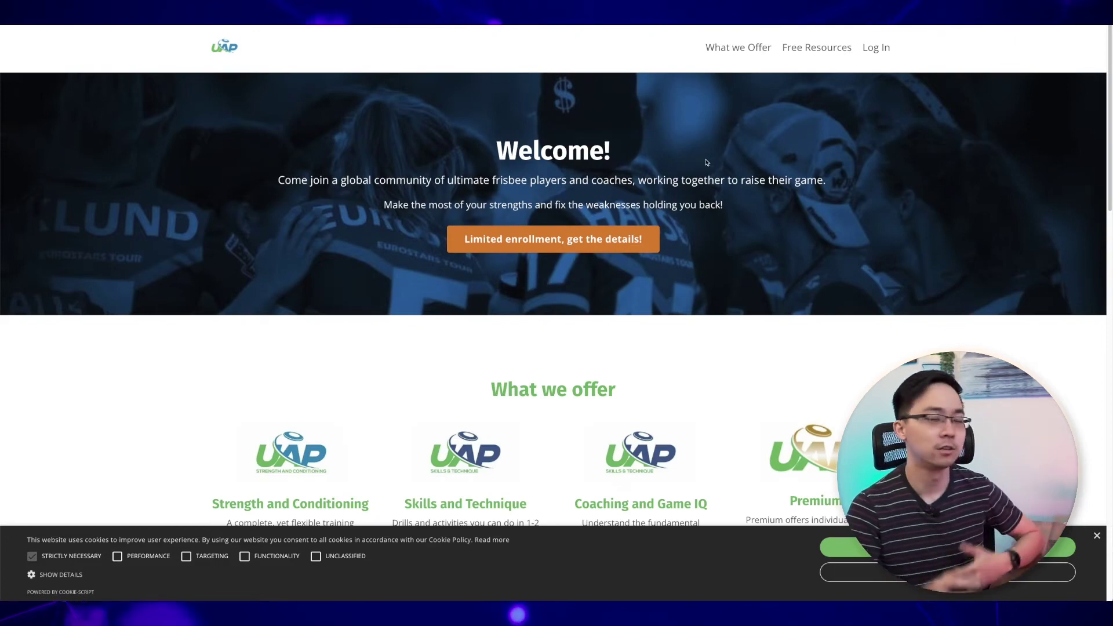
- Examine the UAP ultimate frisbee homepage, including its free resources, athlete testimonials and description of what it does
{"action": "scroll", "coordinate": [688, 359], "scroll_direction": "down", "scroll_amount": 20}
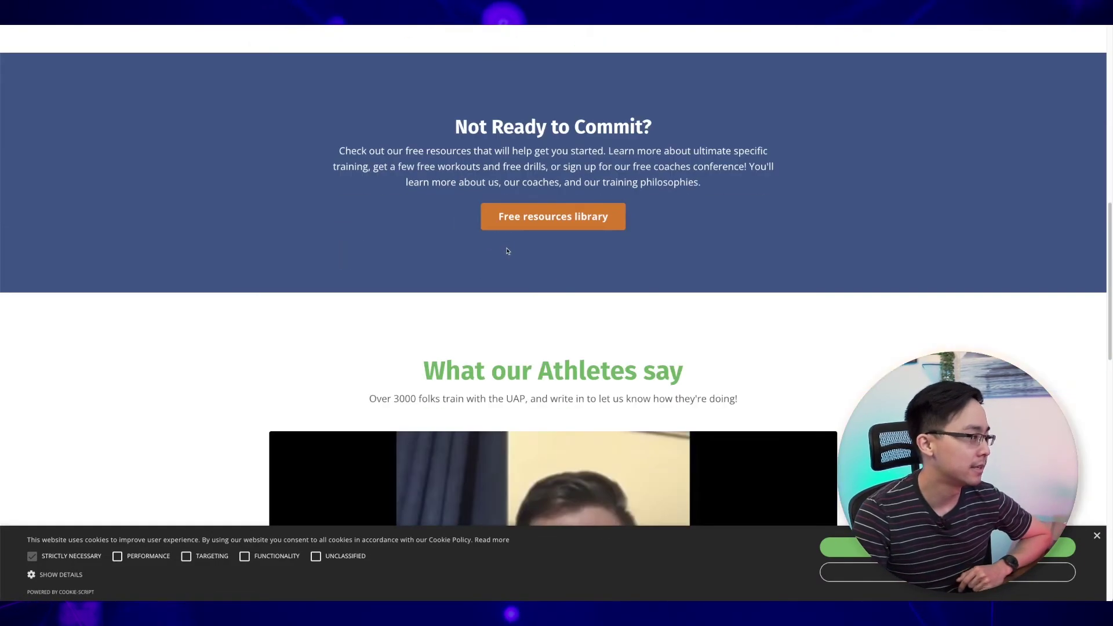
{"action": "scroll", "coordinate": [547, 245], "scroll_direction": "down", "scroll_amount": 2}
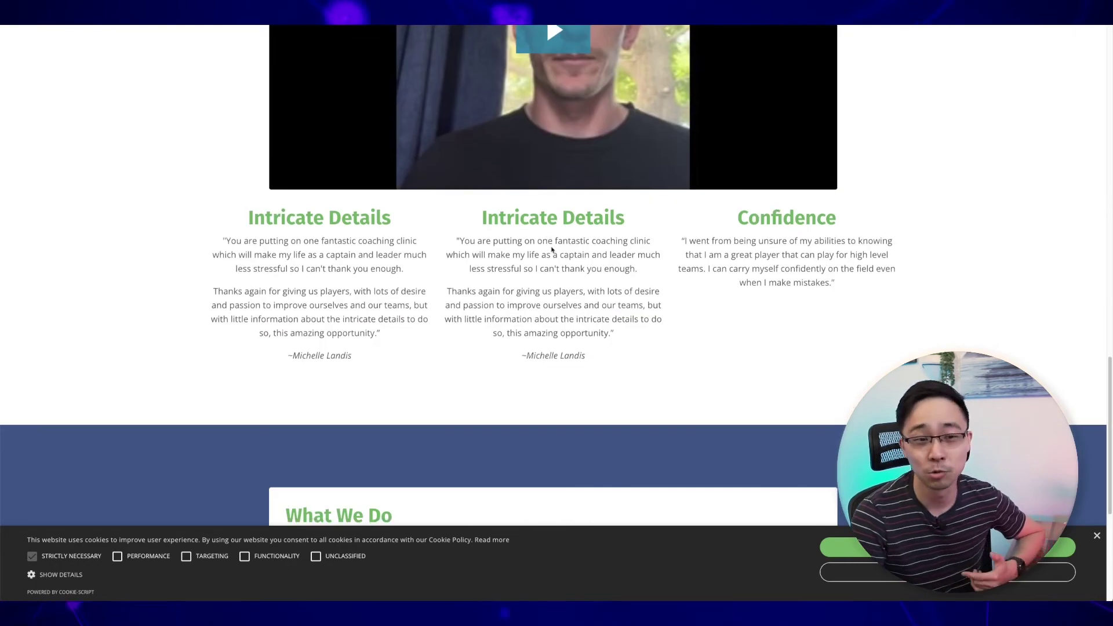
{"action": "scroll", "coordinate": [545, 242], "scroll_direction": "down", "scroll_amount": 5}
{"action": "key", "text": "Home"}
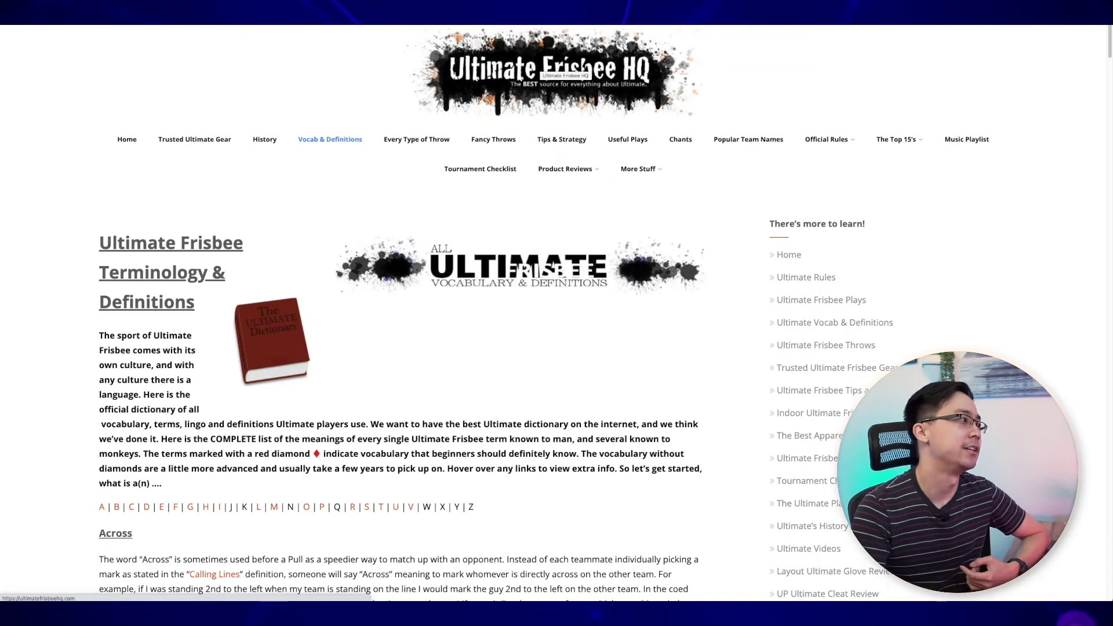
- Examine the Ultimate Frisbee HQ terminology page, including its related-topic links and vocabulary definitions
{"action": "scroll", "coordinate": [849, 119], "scroll_direction": "down", "scroll_amount": 3}
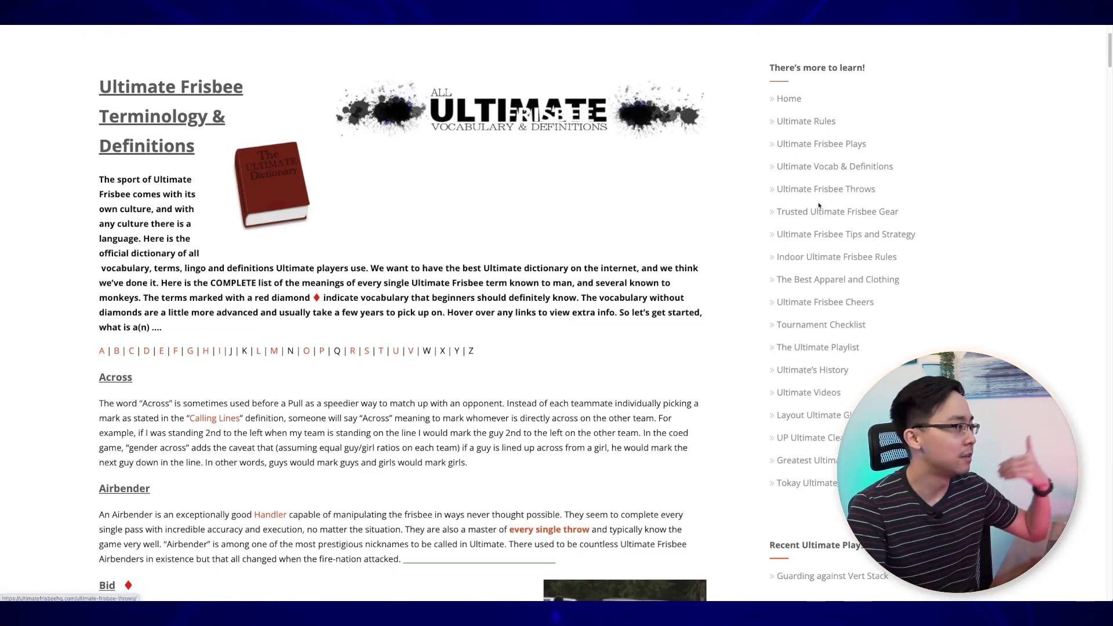
{"action": "scroll", "coordinate": [465, 229], "scroll_direction": "down", "scroll_amount": 9}
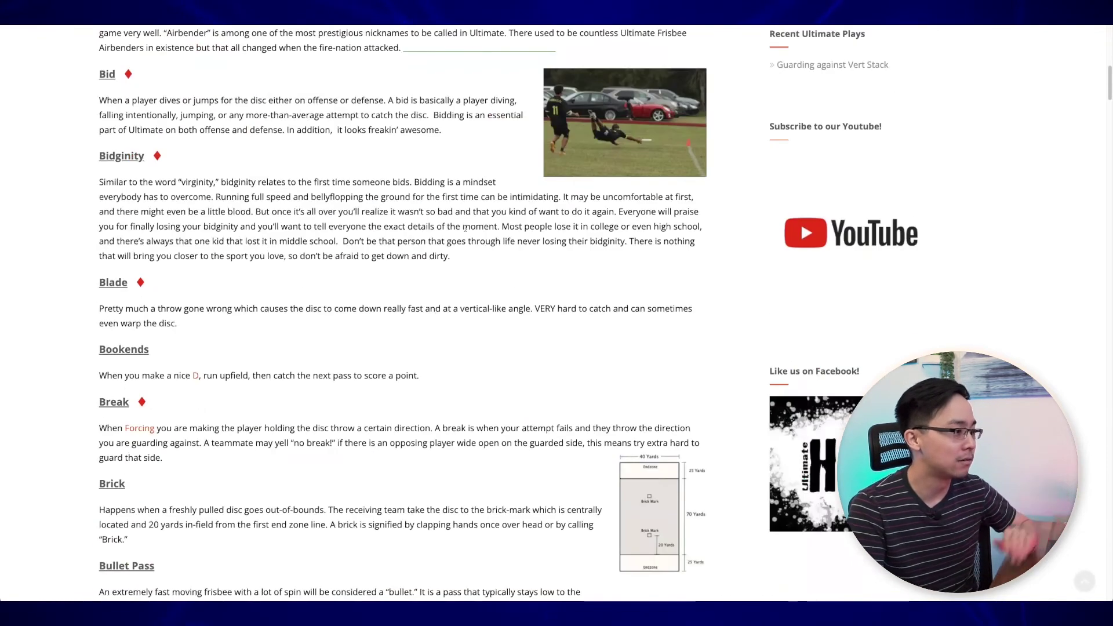
{"action": "scroll", "coordinate": [506, 236], "scroll_direction": "down", "scroll_amount": 4}
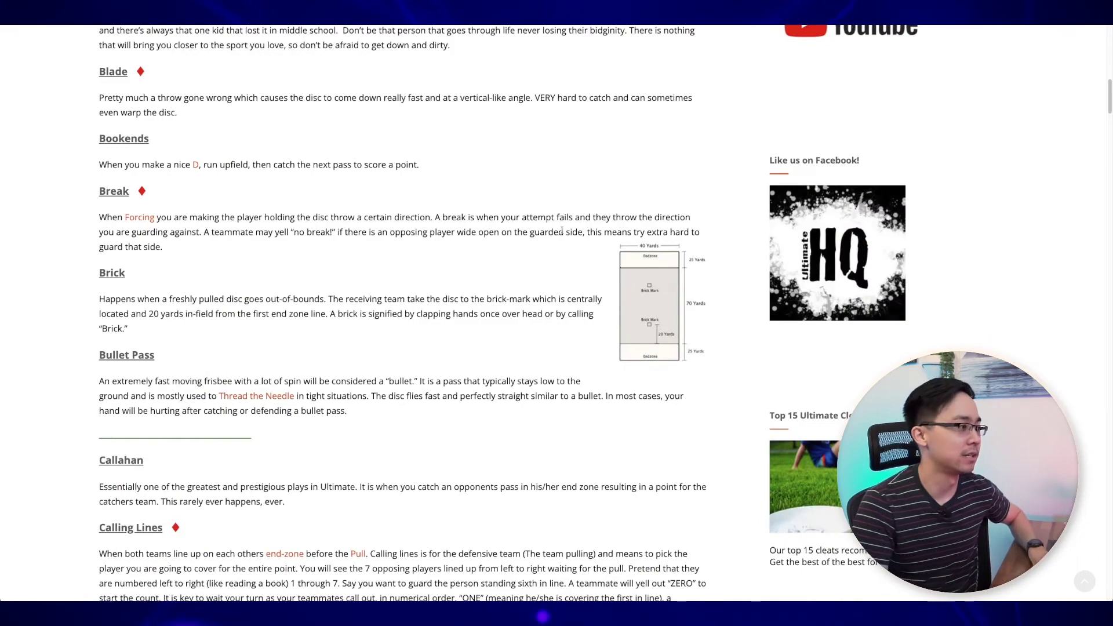
{"action": "scroll", "coordinate": [354, 210], "scroll_direction": "down", "scroll_amount": 5}
{"action": "scroll", "coordinate": [338, 216], "scroll_direction": "up", "scroll_amount": 20}
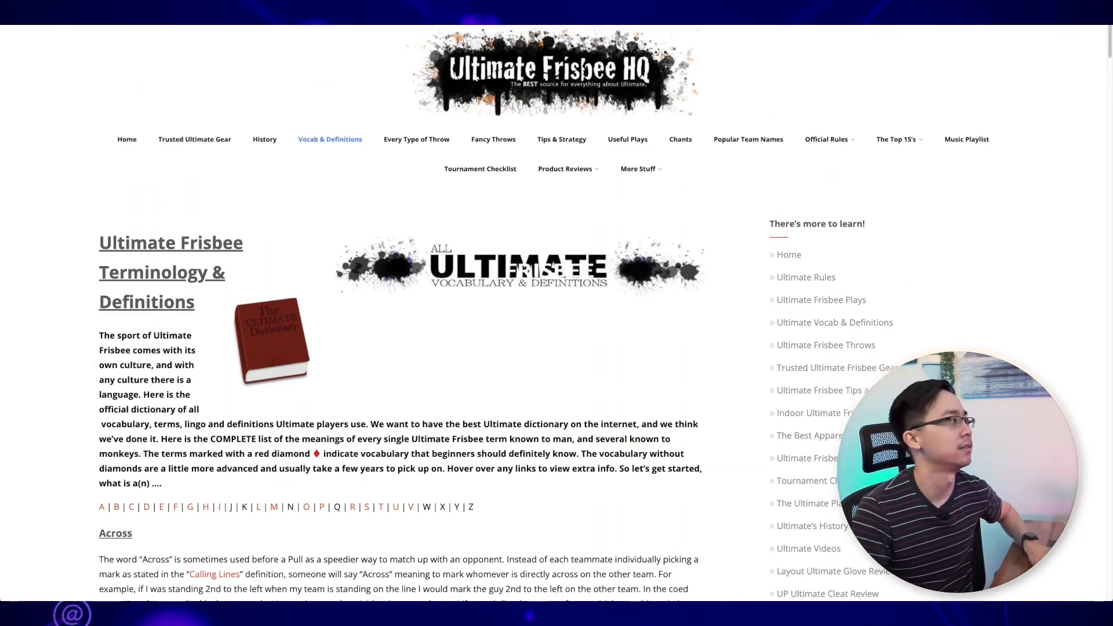
{"action": "key", "text": "ctrl+l"}
{"action": "type", "text": "/ultimate-frisbee-terms/"}
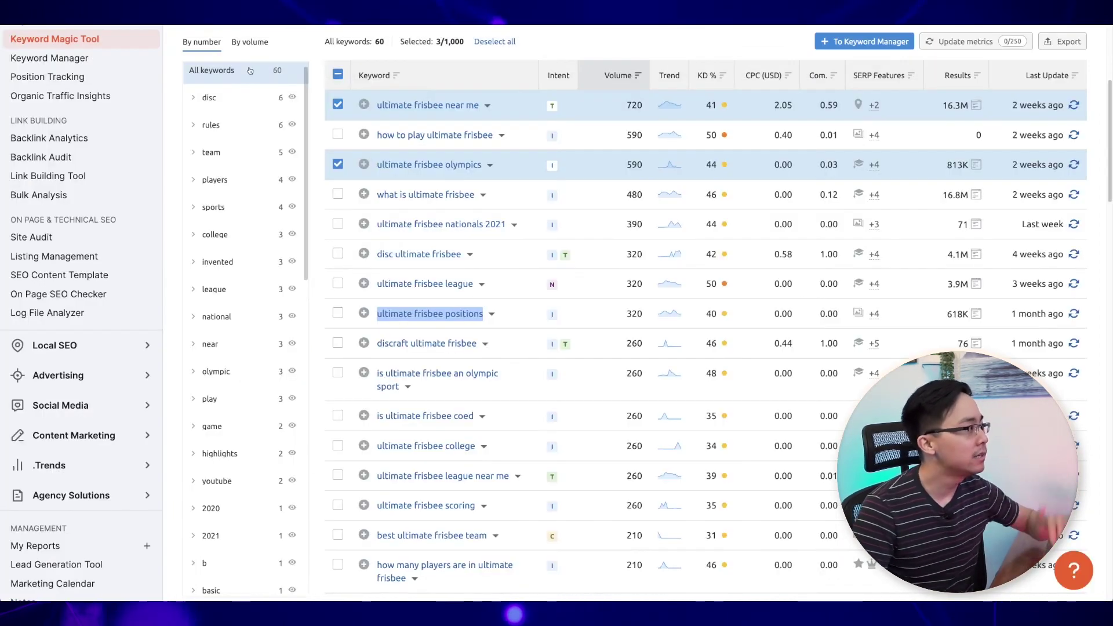
{"action": "scroll", "coordinate": [580, 348], "scroll_direction": "up", "scroll_amount": 4}
{"action": "left_click", "coordinate": [275, 61]}
{"action": "key", "text": "ctrl+a"}
{"action": "type", "text": "https://ultimatefrisbeehq.com/"}
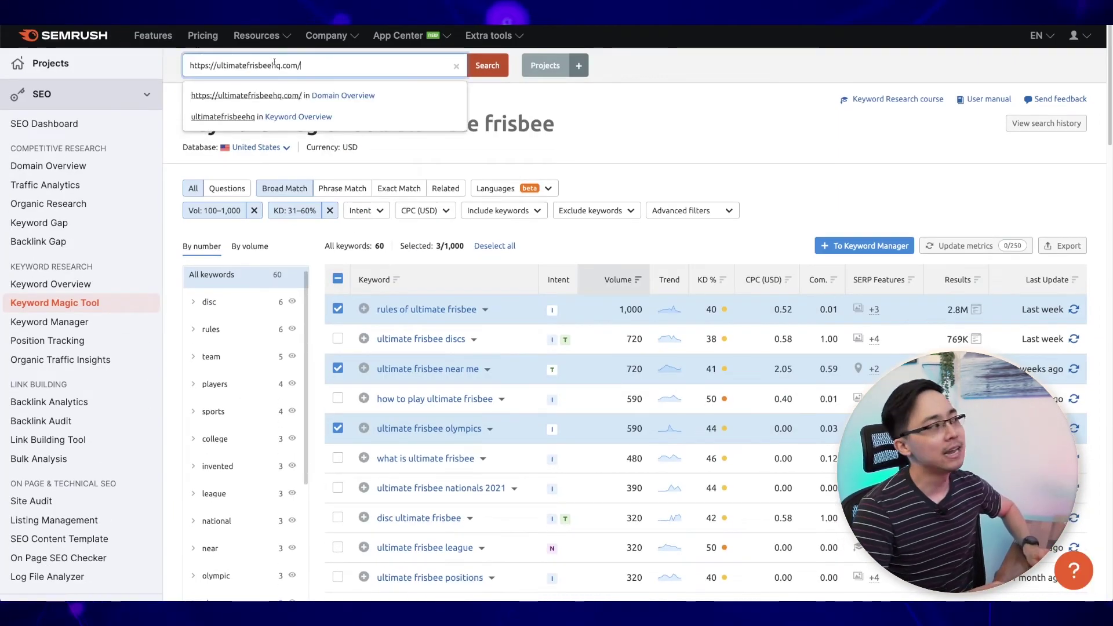
{"action": "key", "text": "Return"}
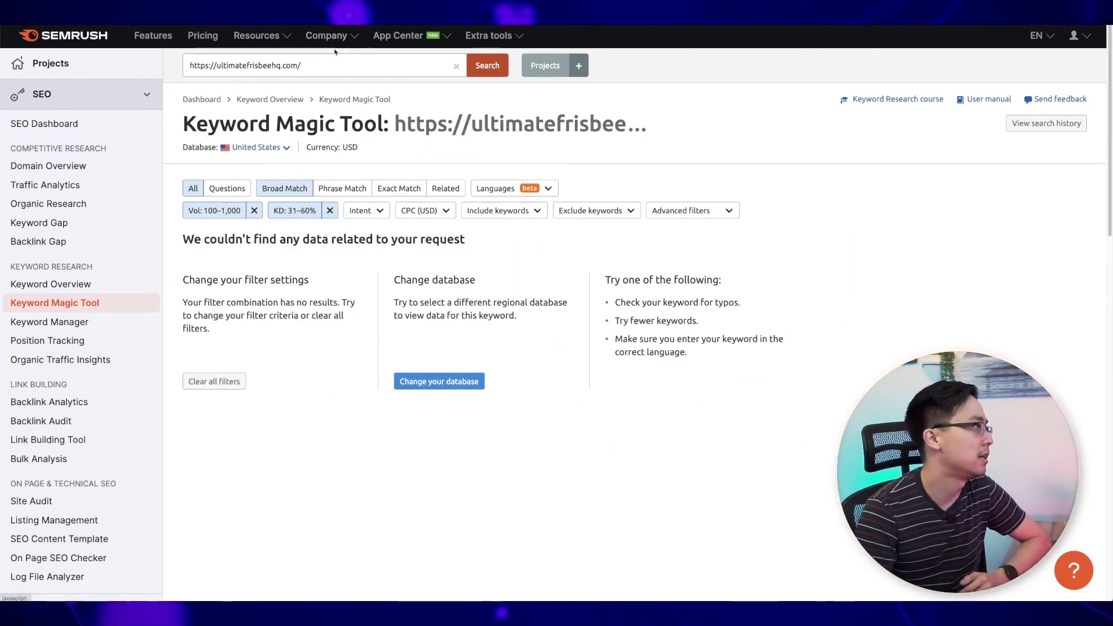
- Analyze ultimatefrisbeehq.com in Domain Overview and set its organic traffic trend to all time
{"action": "left_click", "coordinate": [341, 64]}
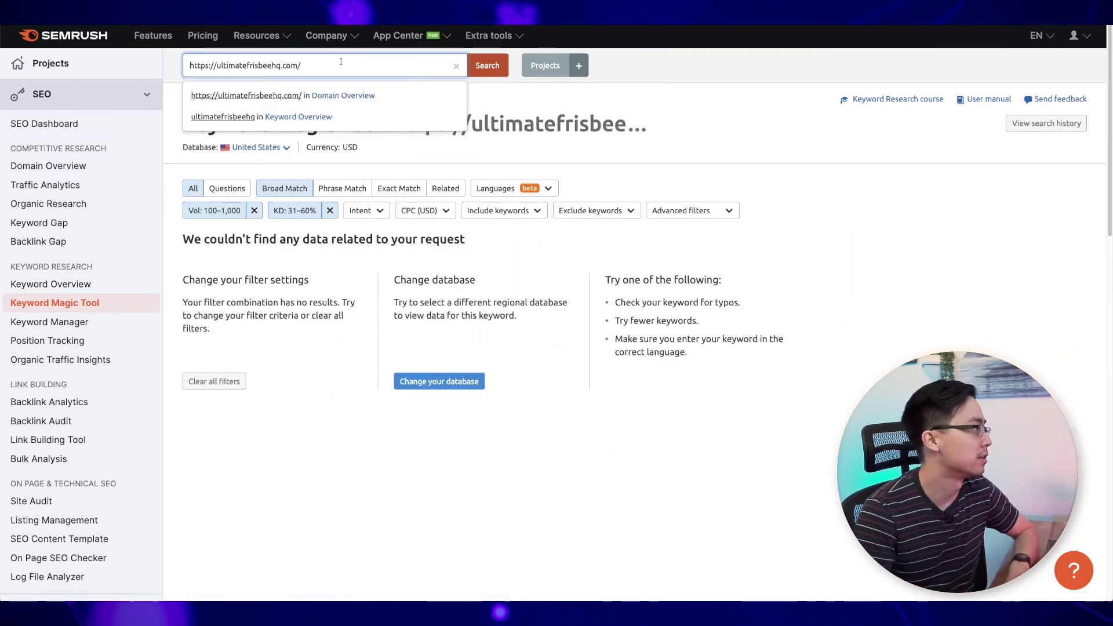
{"action": "left_click", "coordinate": [70, 168]}
{"action": "type", "text": "https://ultimatefrisbeehq.com/"}
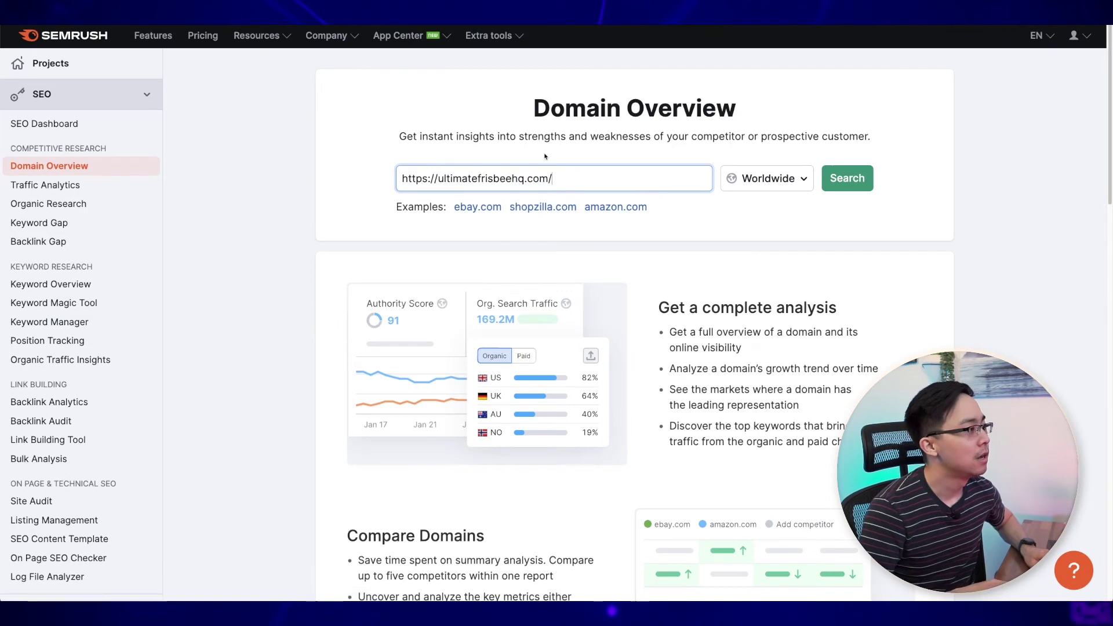
{"action": "key", "text": "BackSpace"}
{"action": "key", "text": "Return"}
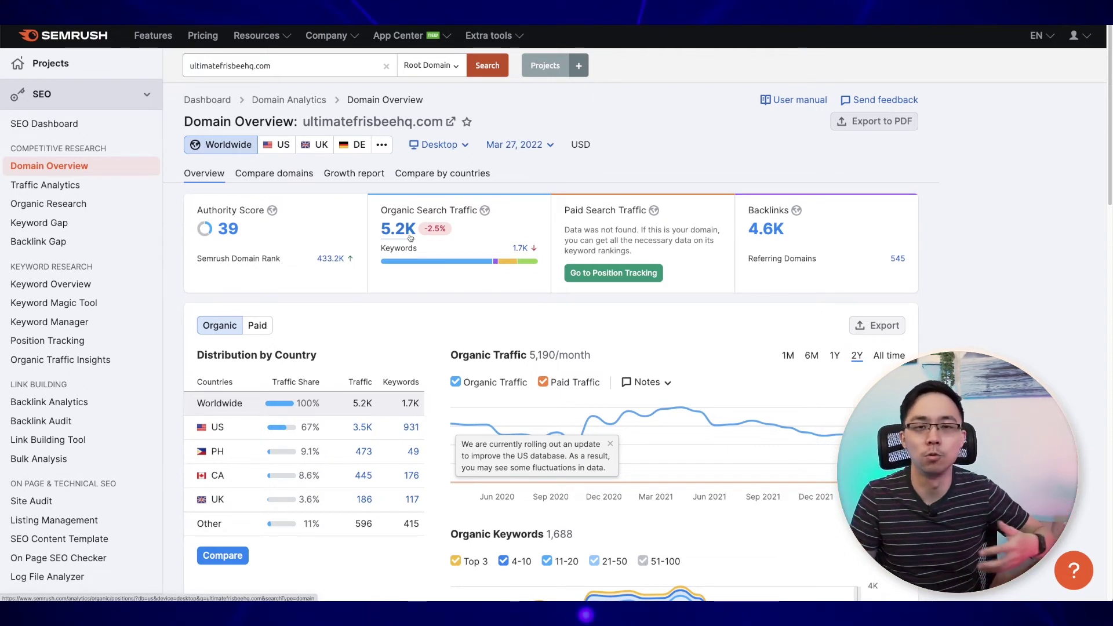
{"action": "left_click", "coordinate": [889, 356]}
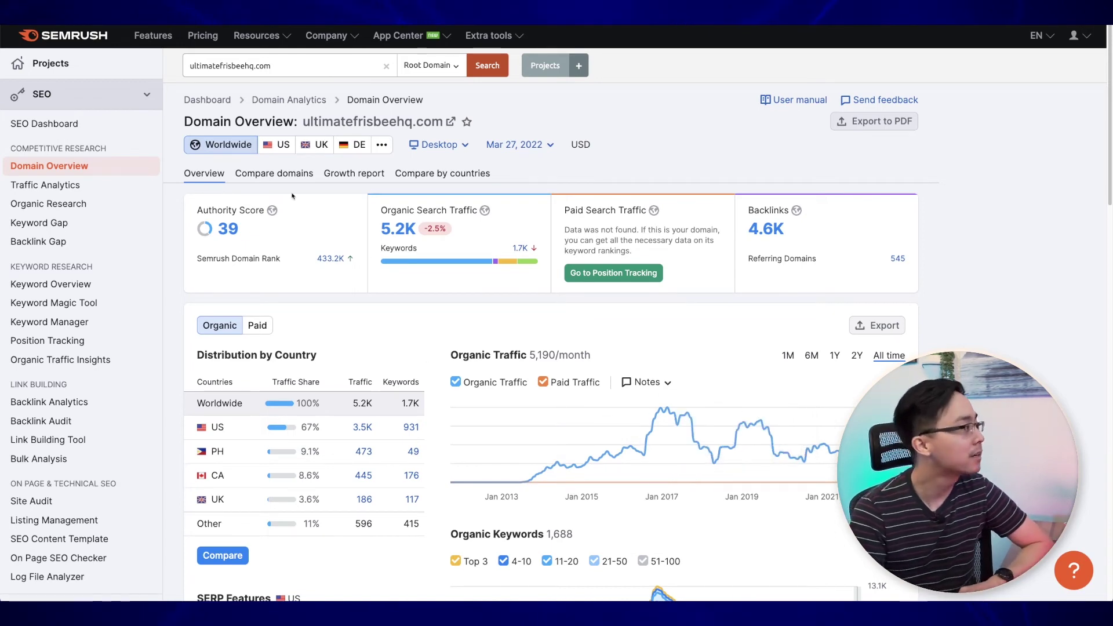
- Open the organic search positions for ultimatefrisbeehq.com and examine its traffic trend and ranking keywords
{"action": "left_click", "coordinate": [399, 231]}
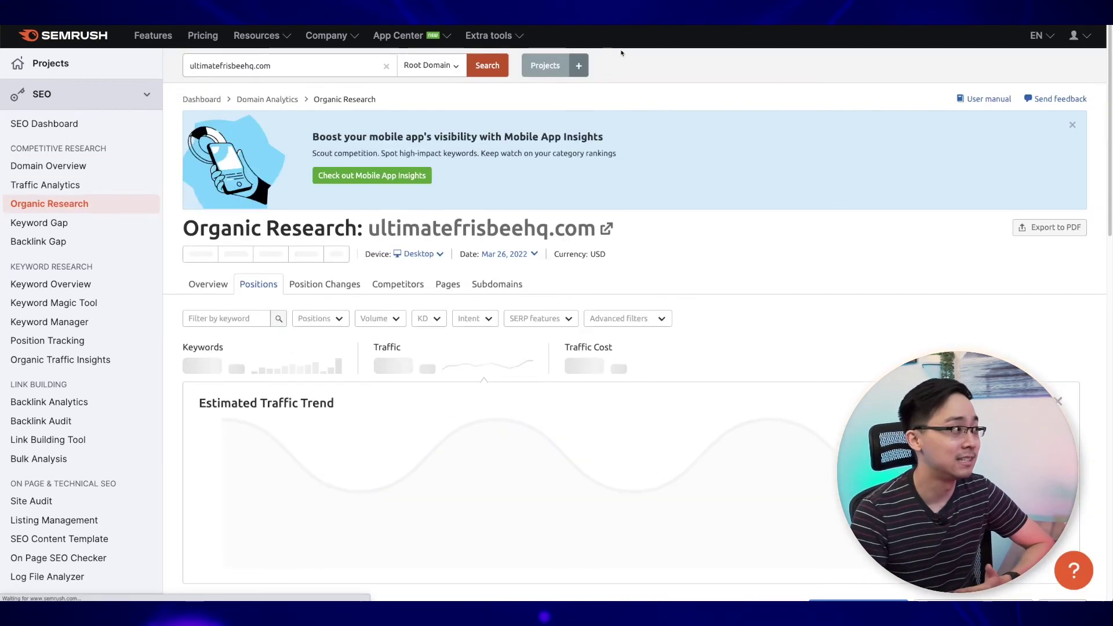
{"action": "scroll", "coordinate": [551, 175], "scroll_direction": "down", "scroll_amount": 3}
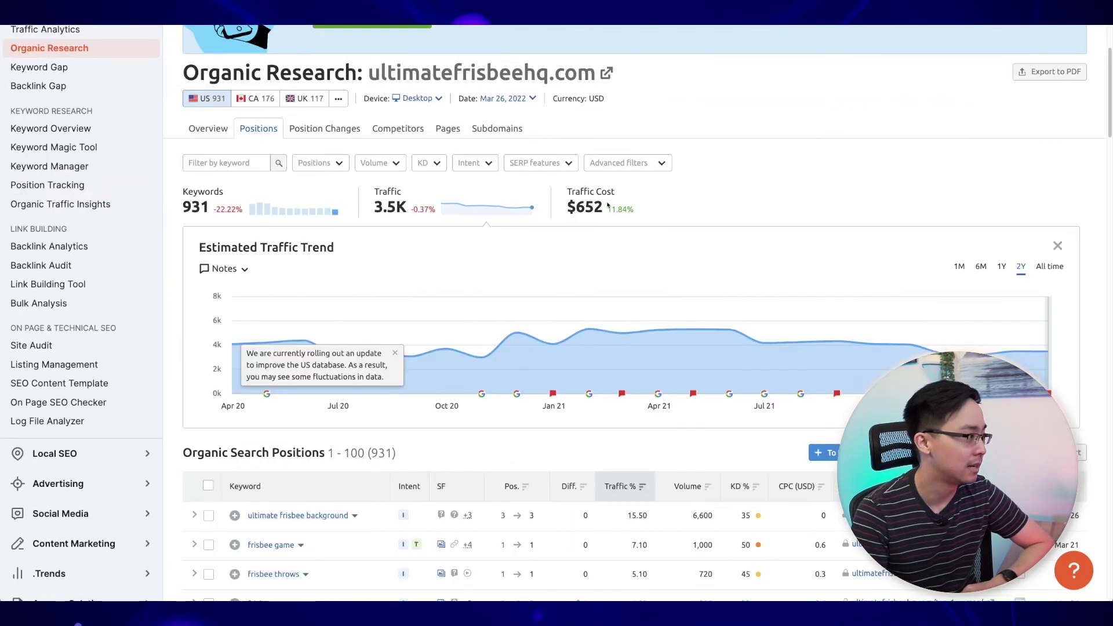
{"action": "scroll", "coordinate": [456, 206], "scroll_direction": "down", "scroll_amount": 1}
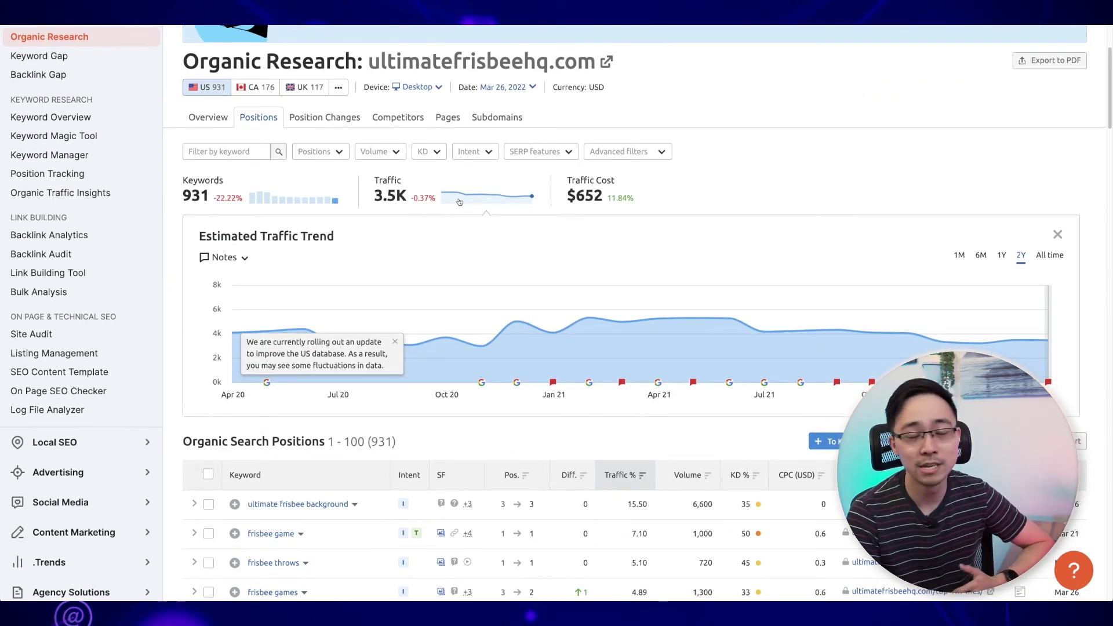
{"action": "scroll", "coordinate": [459, 202], "scroll_direction": "down", "scroll_amount": 4}
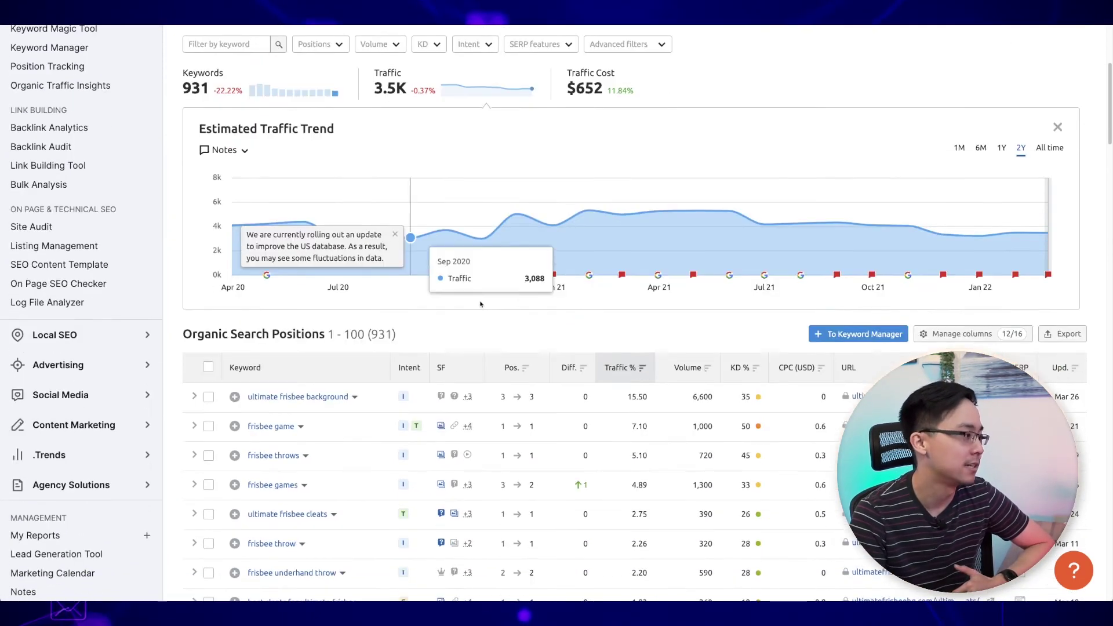
{"action": "scroll", "coordinate": [426, 275], "scroll_direction": "down", "scroll_amount": 1}
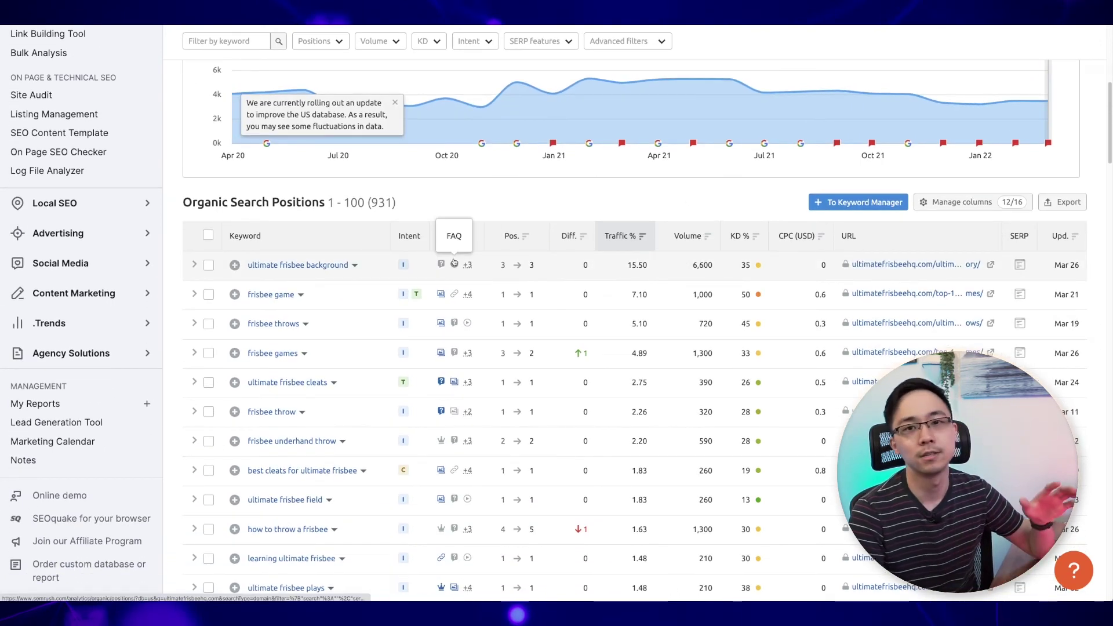
{"action": "scroll", "coordinate": [456, 262], "scroll_direction": "down", "scroll_amount": 2}
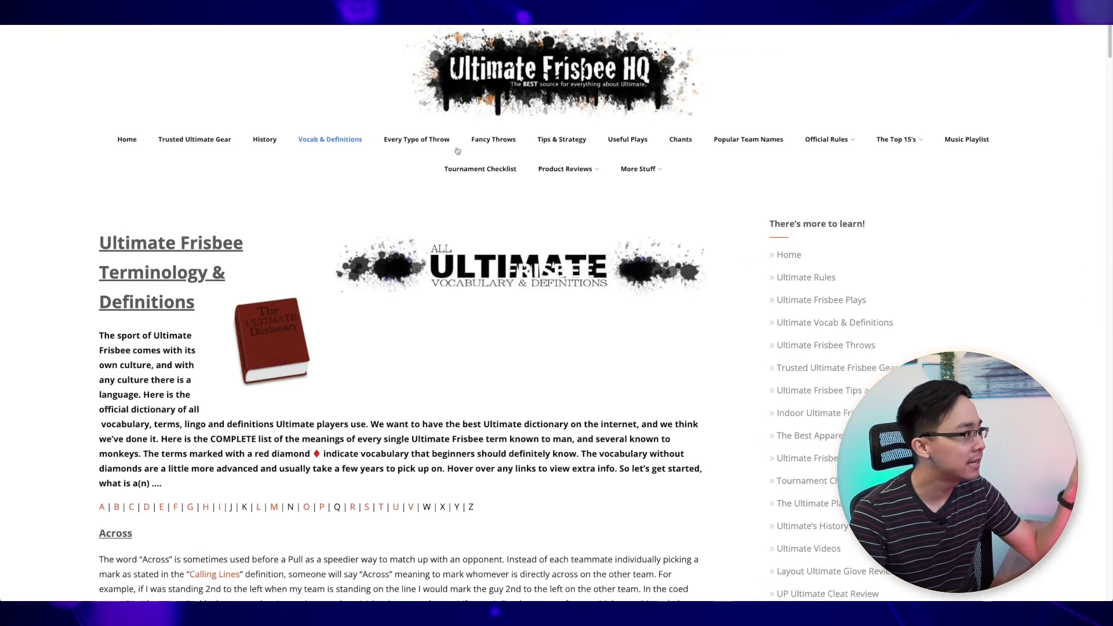
- View the Ultimate Frisbee HQ homepage, and open page-sitemap.xml from the site's XML sitemap
{"action": "left_click", "coordinate": [545, 90]}
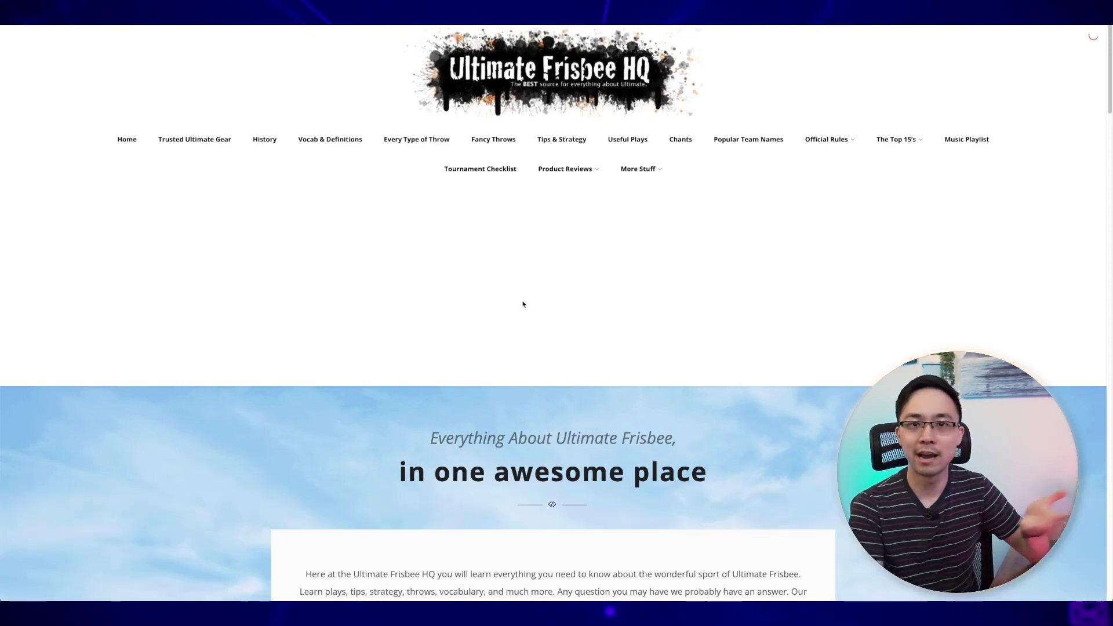
{"action": "scroll", "coordinate": [523, 304], "scroll_direction": "down", "scroll_amount": 4}
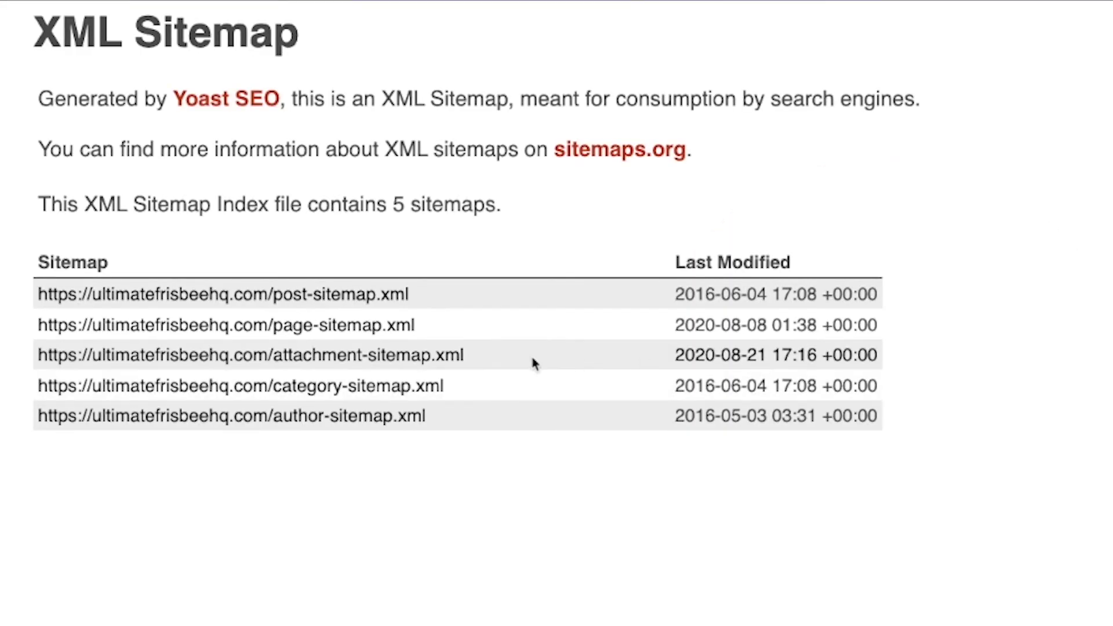
{"action": "left_click", "coordinate": [374, 329]}
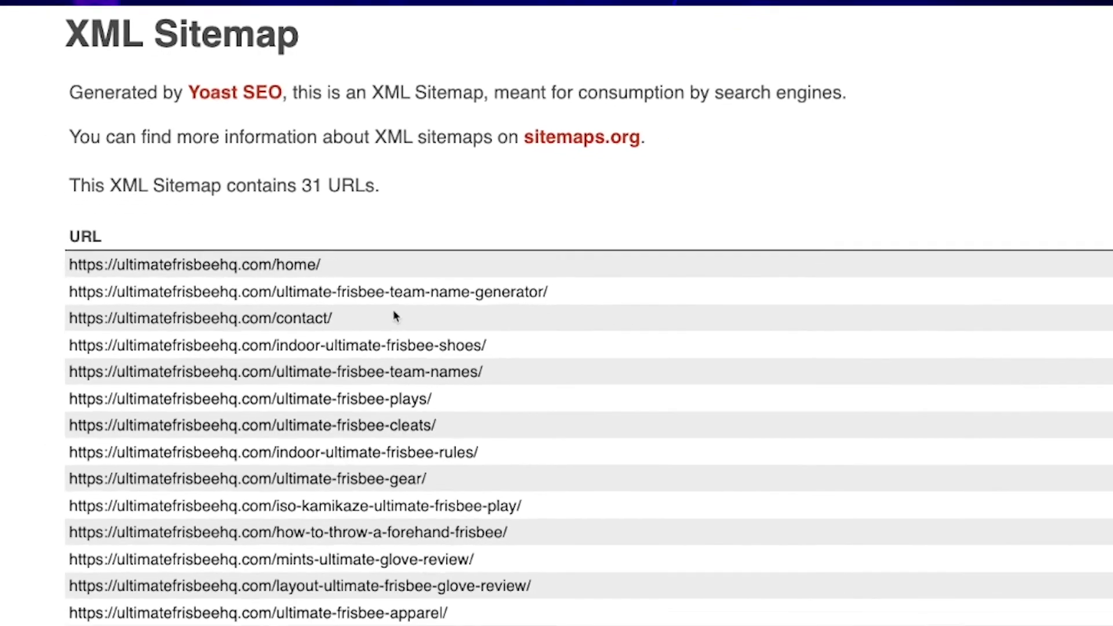